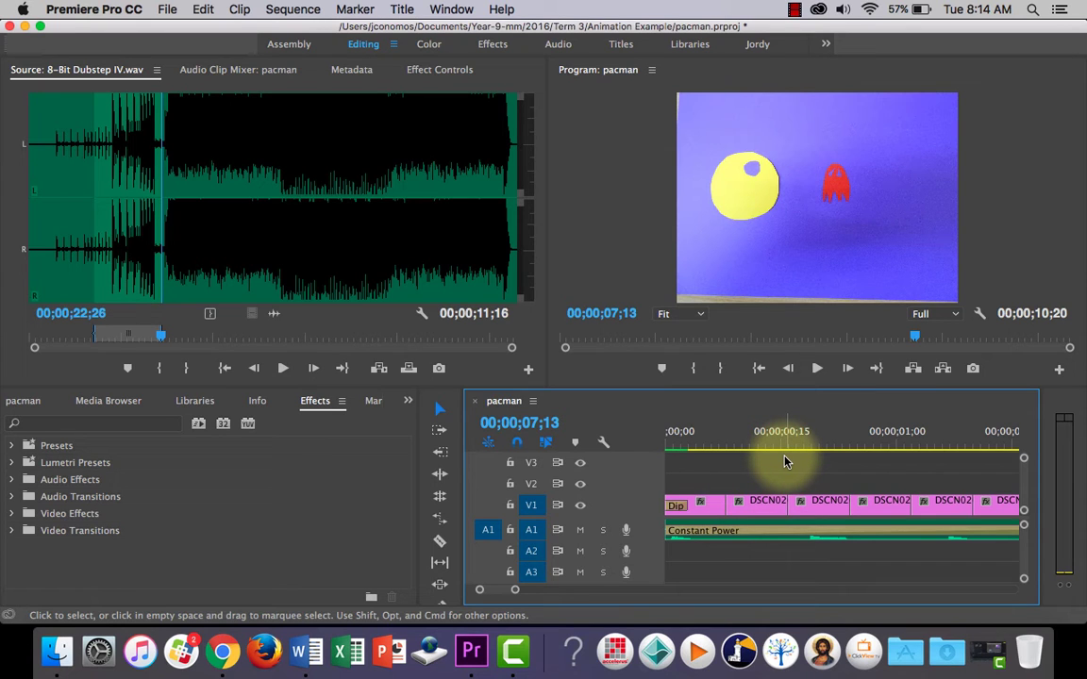
Try to group the sequence's video and audio clips
key("minus")
key("minus")
key("minus")
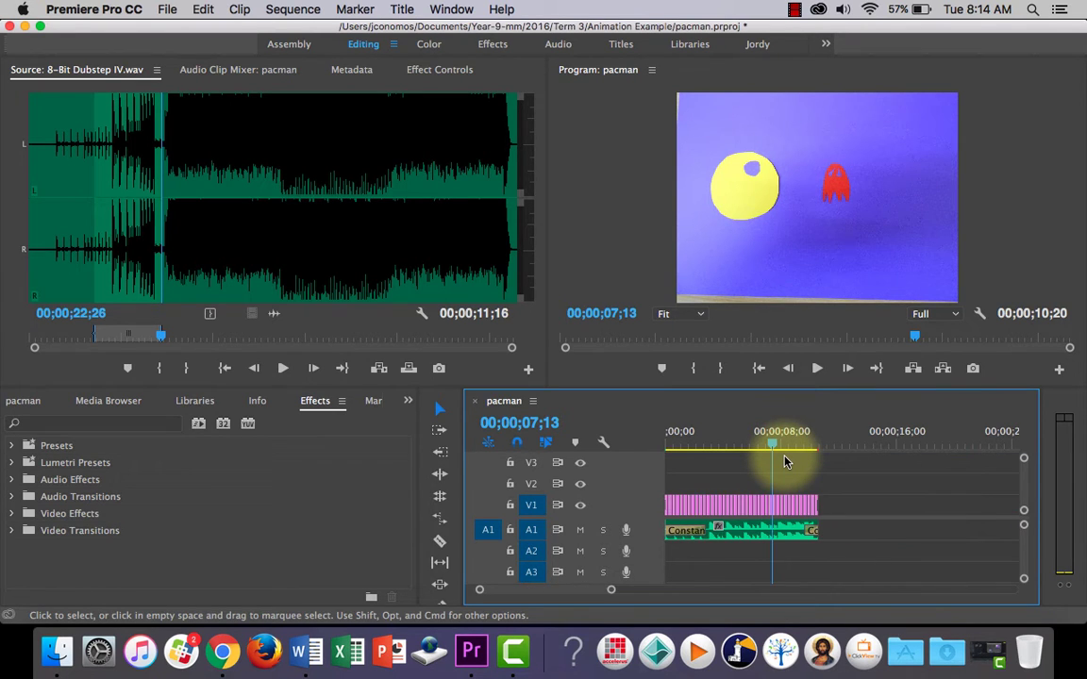
scroll(783, 461, "right", 2)
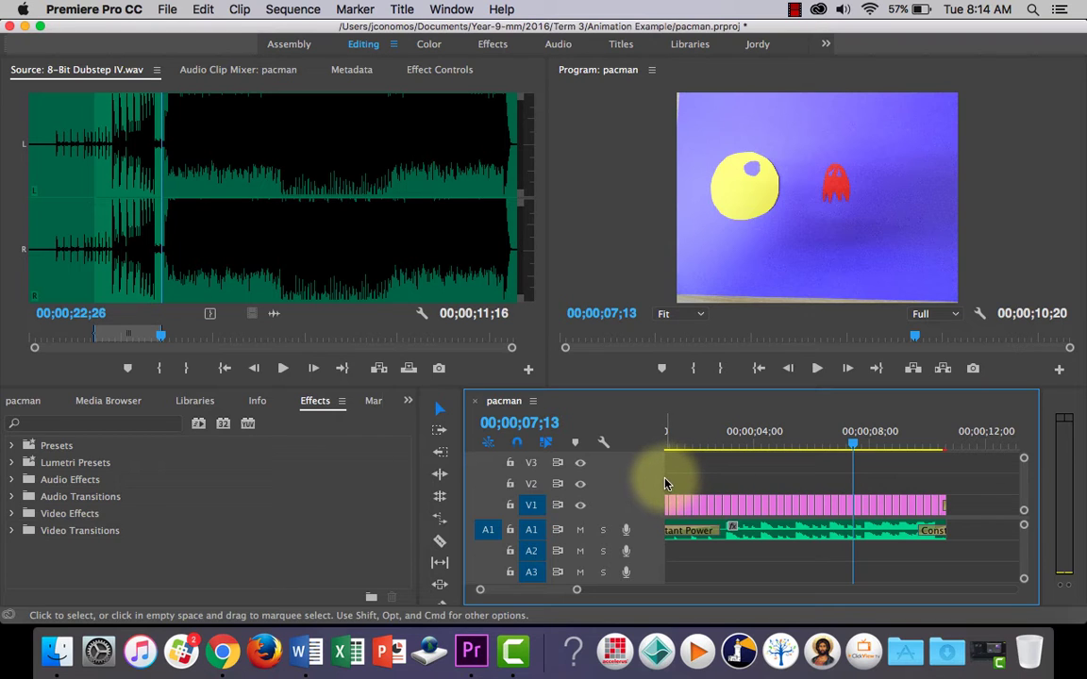
left_click_drag(667, 481, 970, 514)
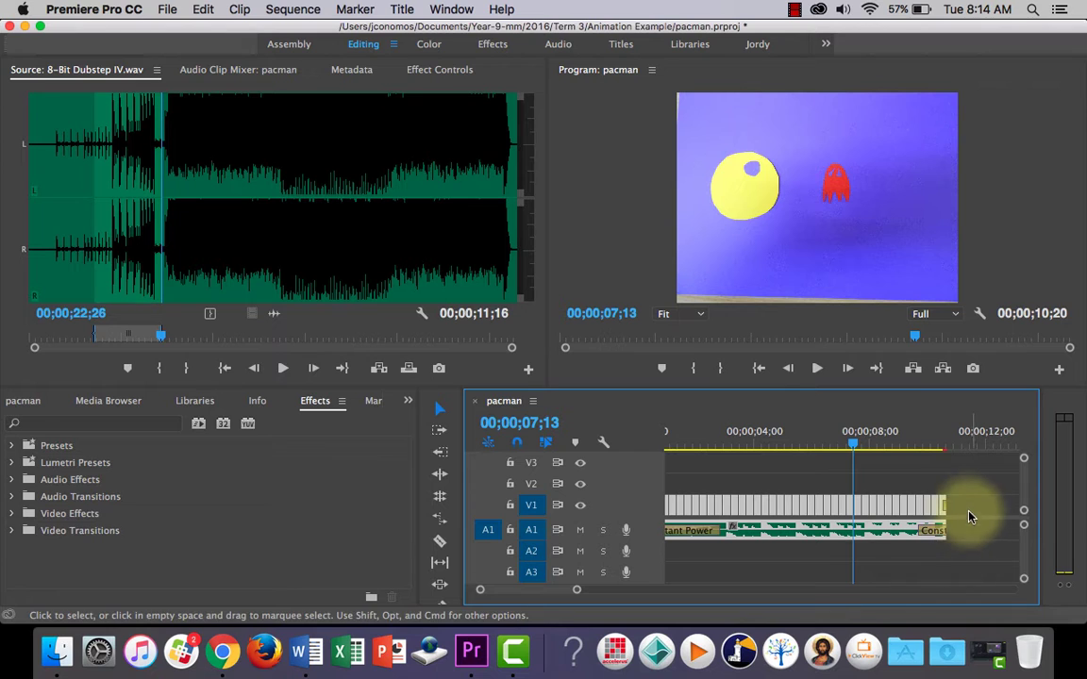
right_click(755, 511)
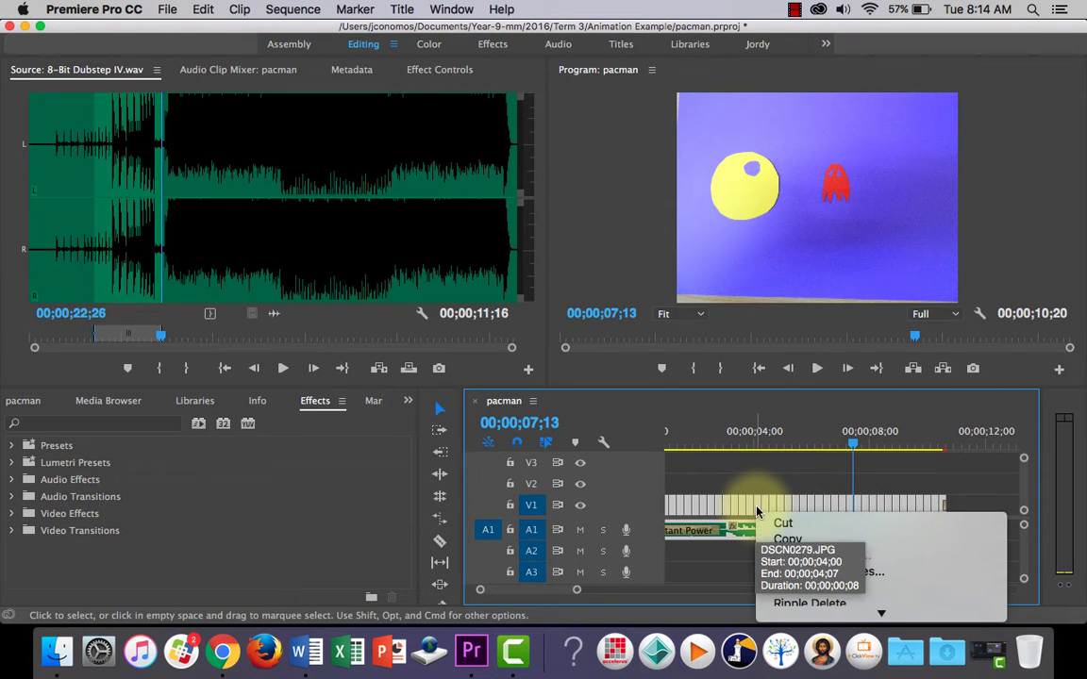
scroll(840, 547, "down", 6)
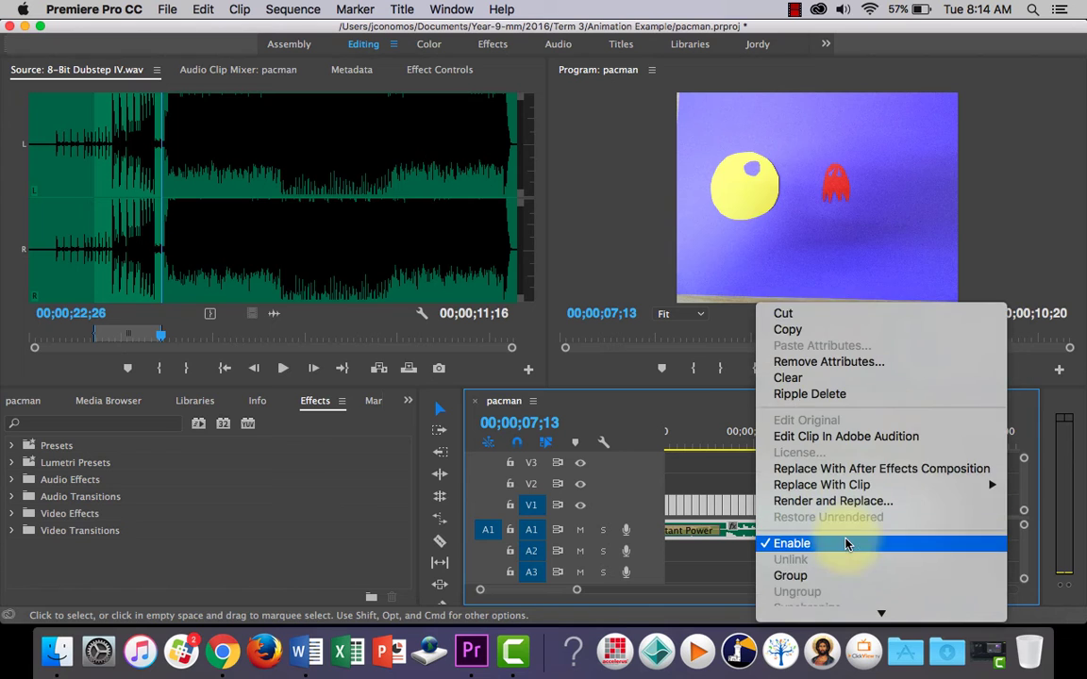
left_click(851, 545)
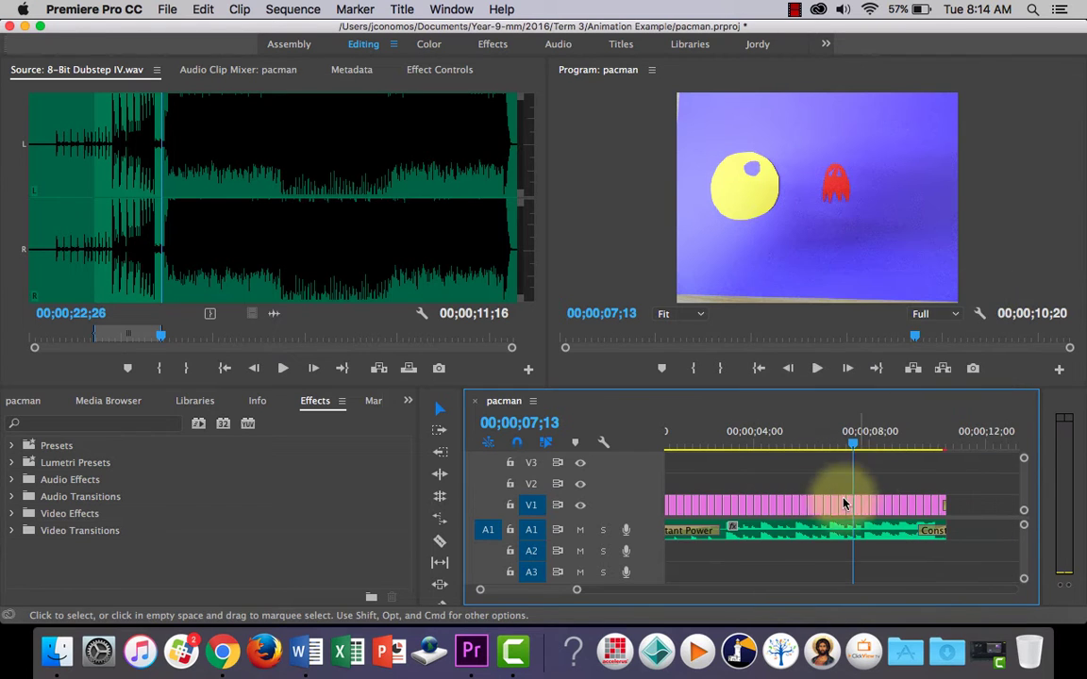
Try to shift the selected clips about 3 seconds along the timeline, and undo the move
left_click(788, 509)
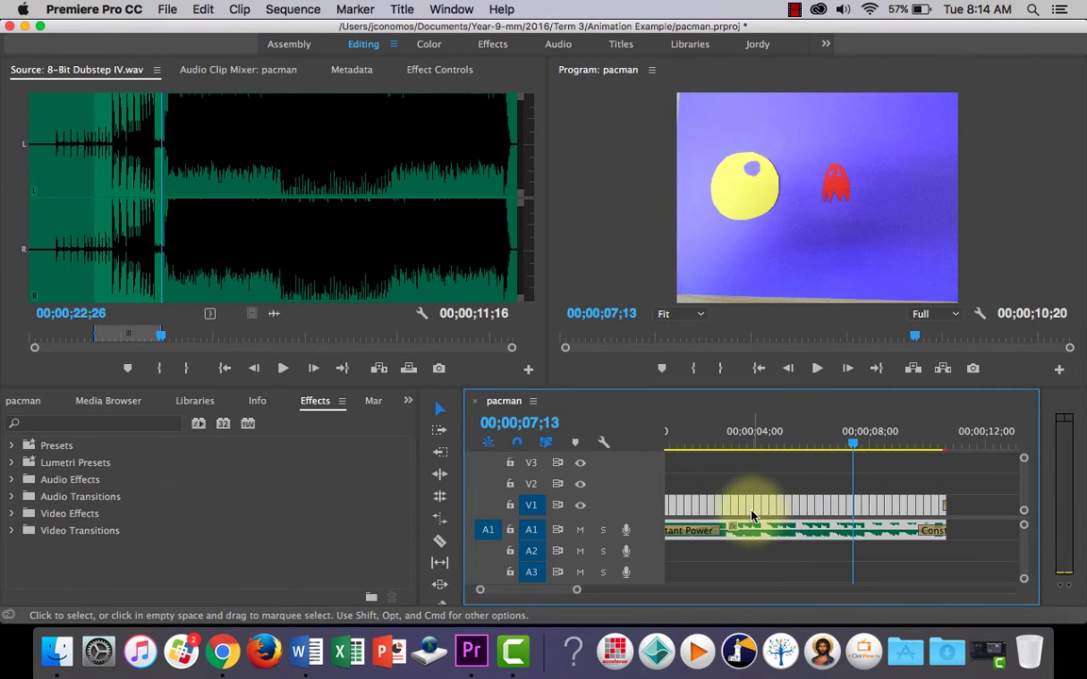
left_click_drag(772, 509, 851, 511)
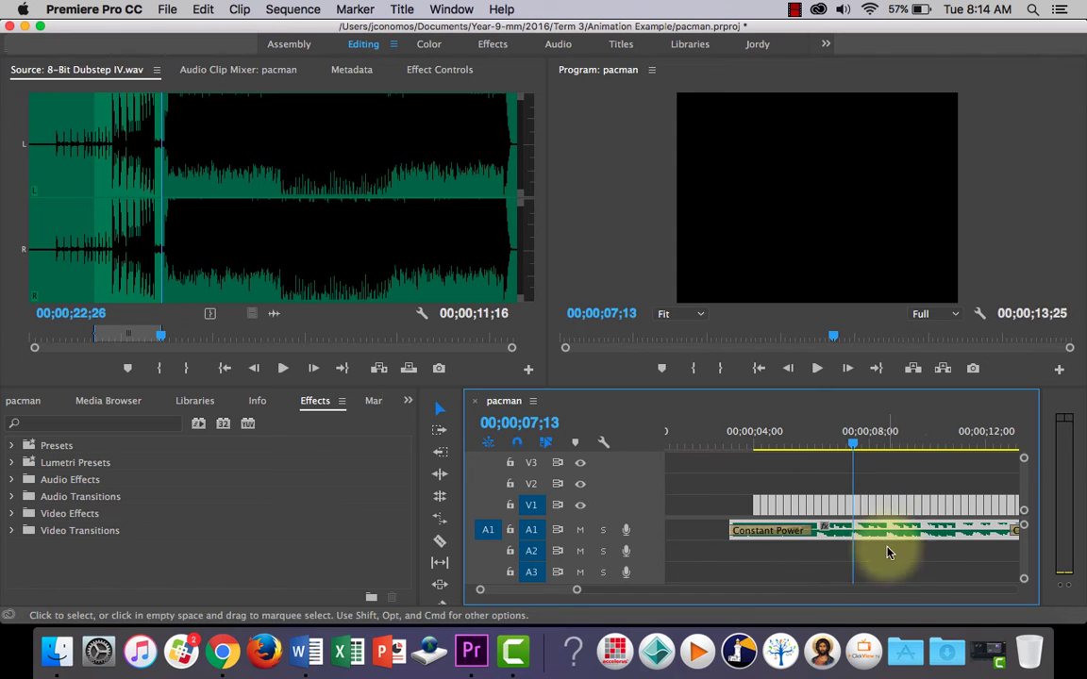
scroll(542, 591, "left", 5)
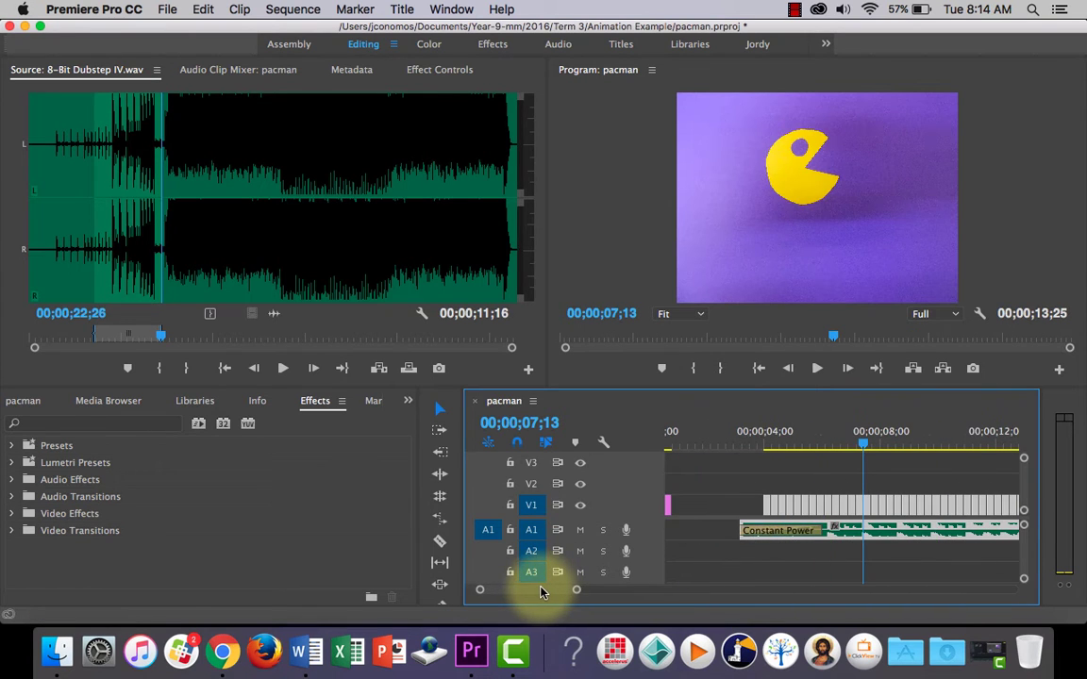
key("super+z")
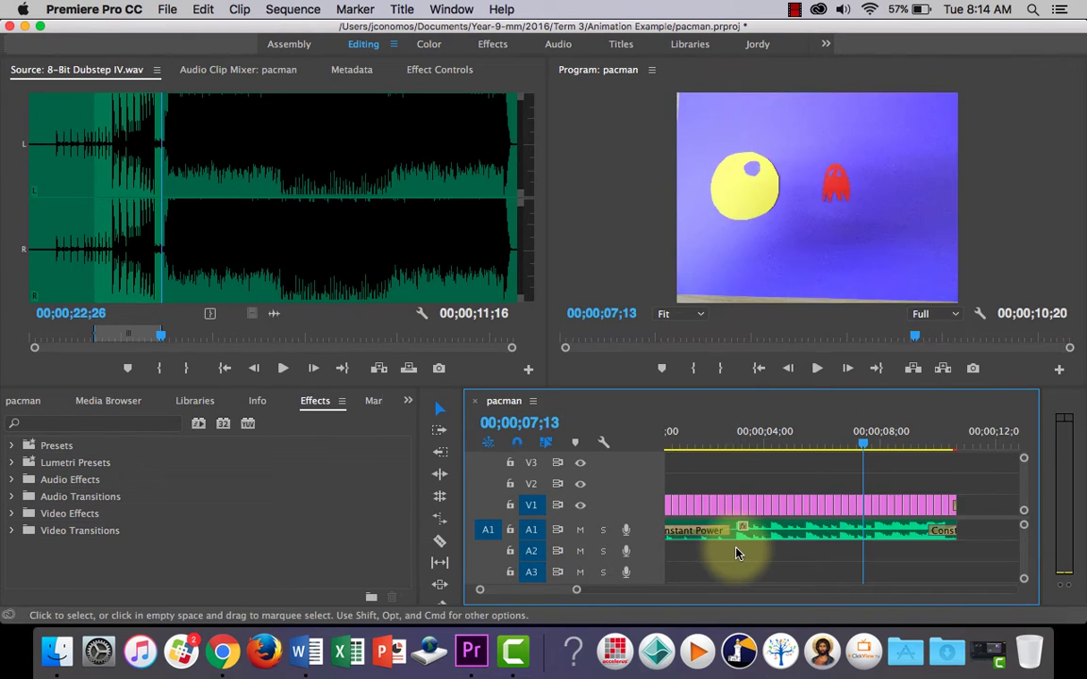
Group all the sequence's video and audio clips from the very start and move them to begin at 00;00;07;13
left_click_drag(546, 589, 529, 590)
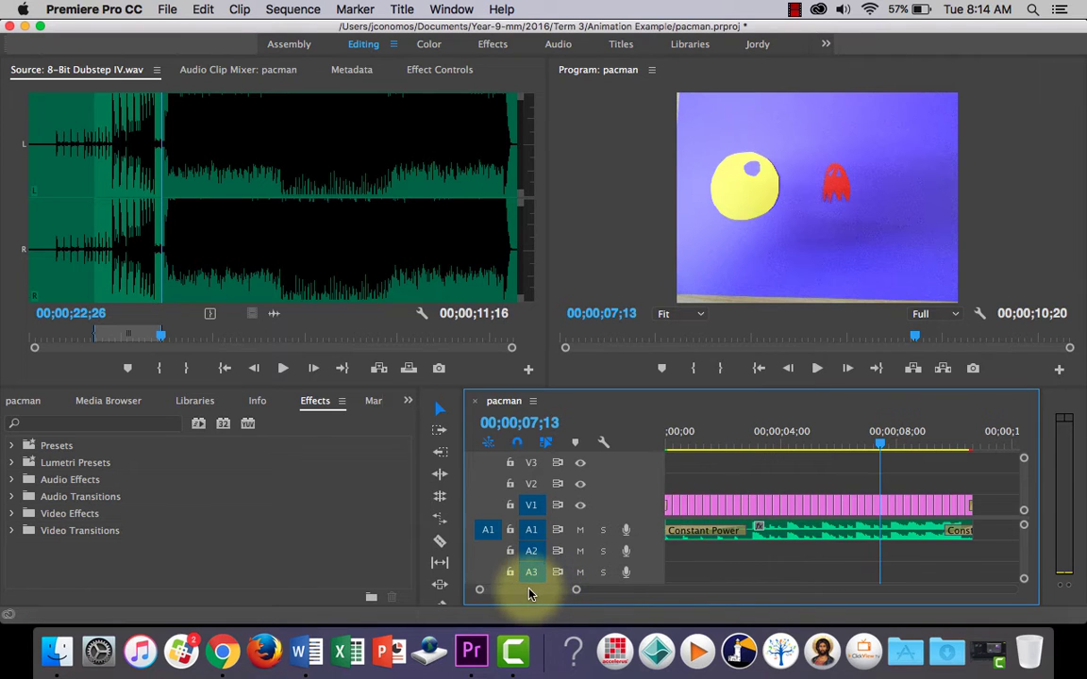
left_click_drag(668, 466, 981, 545)
right_click(866, 507)
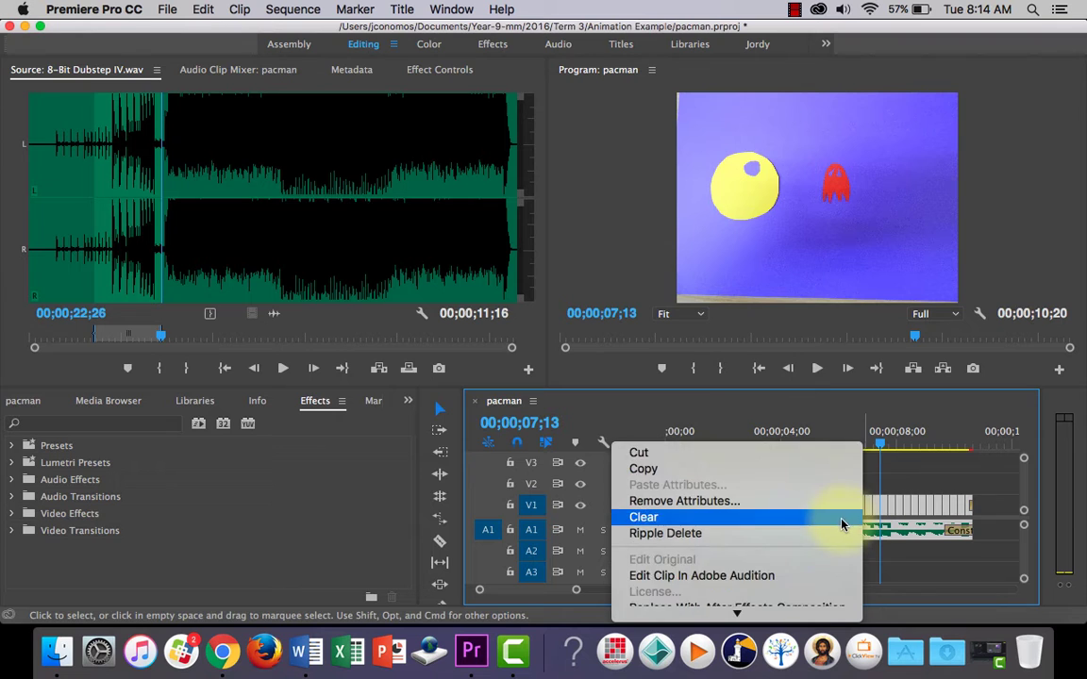
scroll(839, 522, "down", 5)
left_click(819, 522)
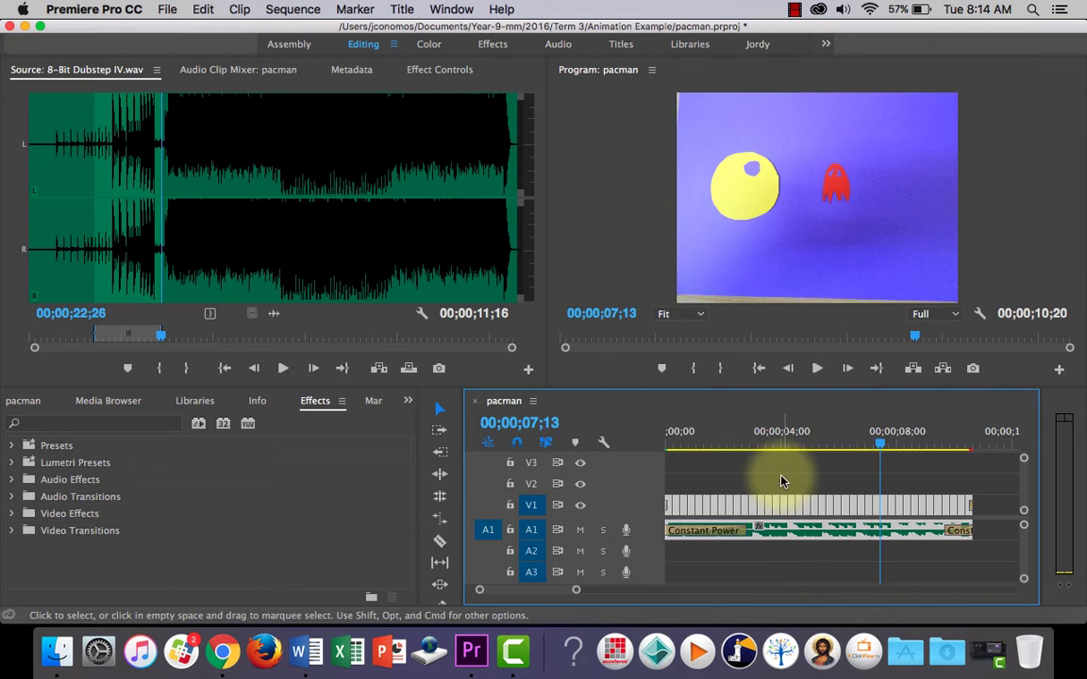
left_click_drag(745, 507, 929, 505)
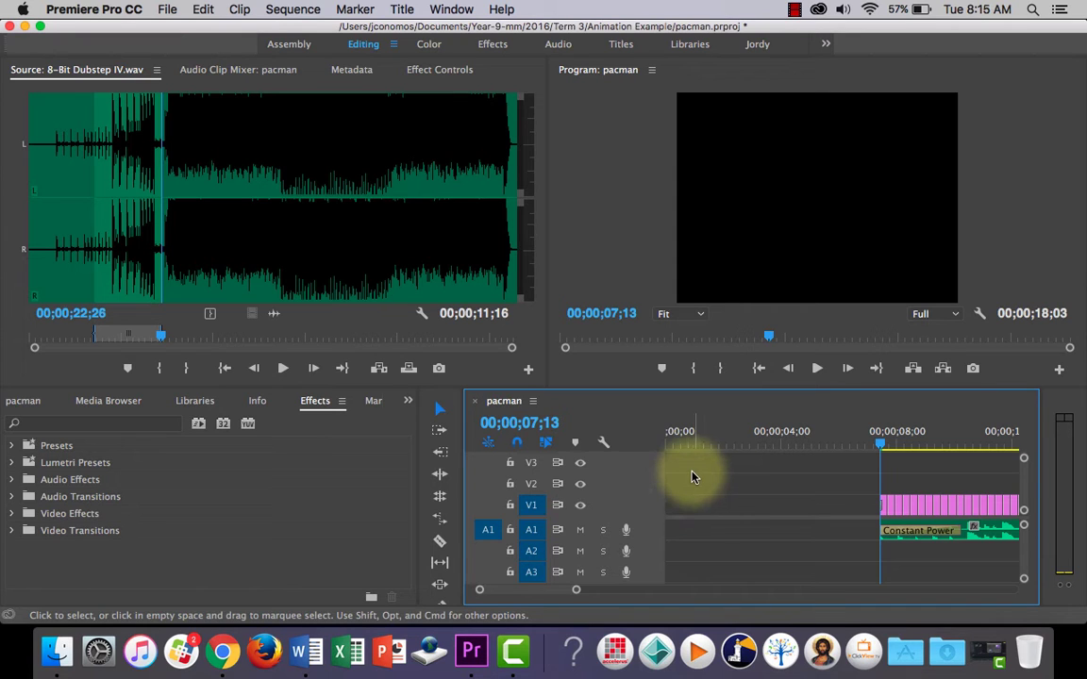
Create a new default still title named "Opening Title", keeping the default video settings
left_click(401, 9)
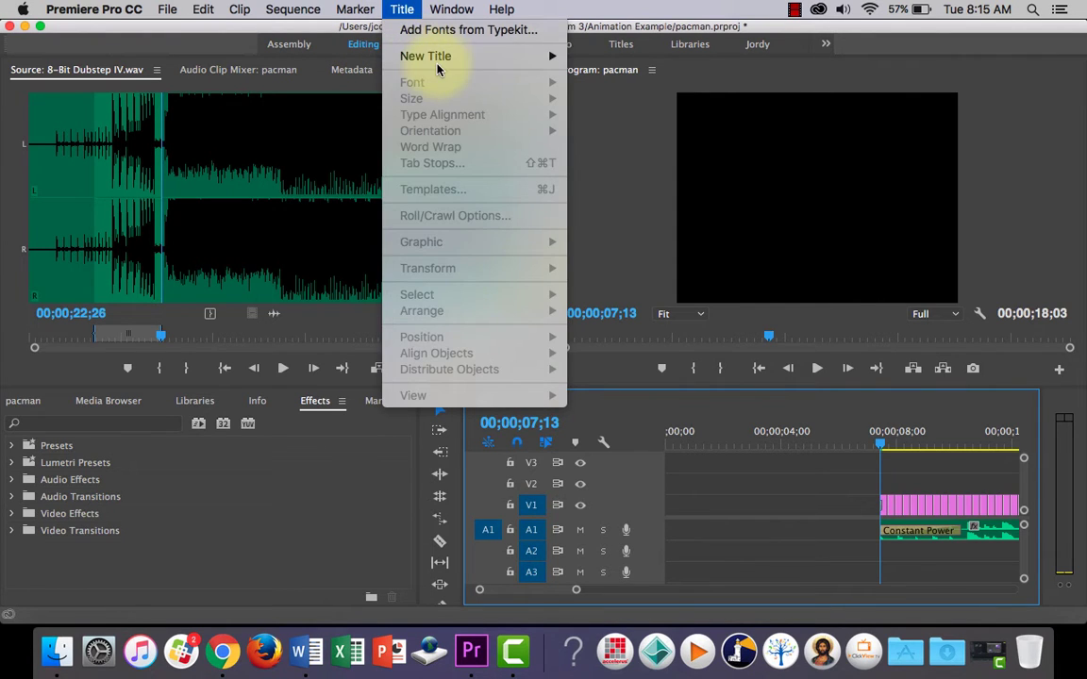
mouse_move(509, 55)
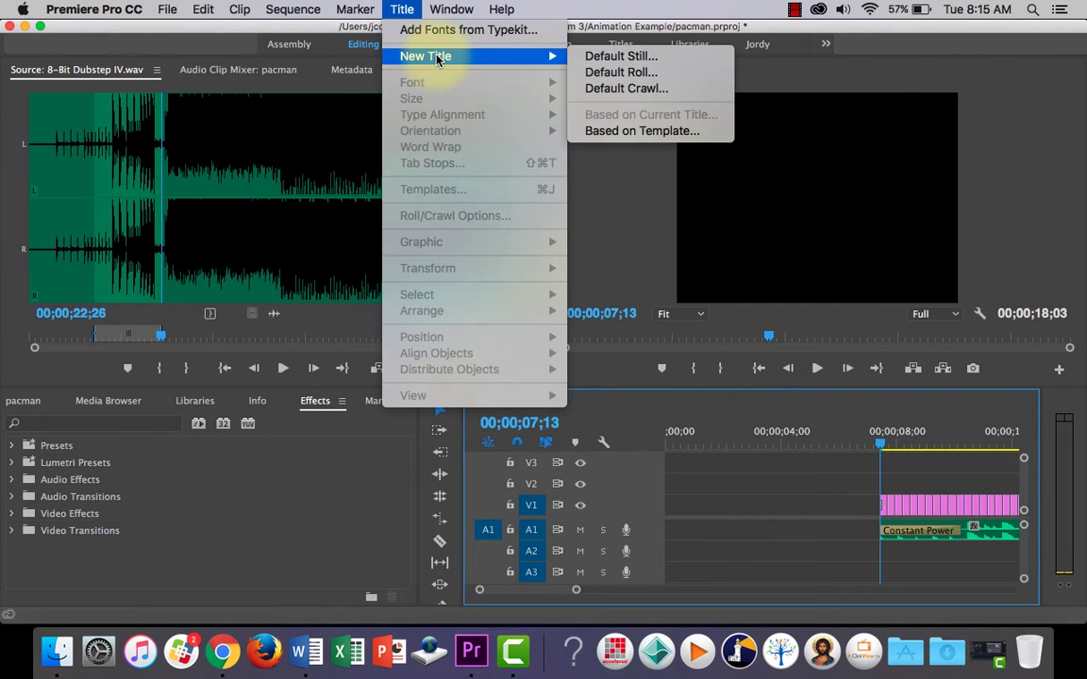
left_click(629, 60)
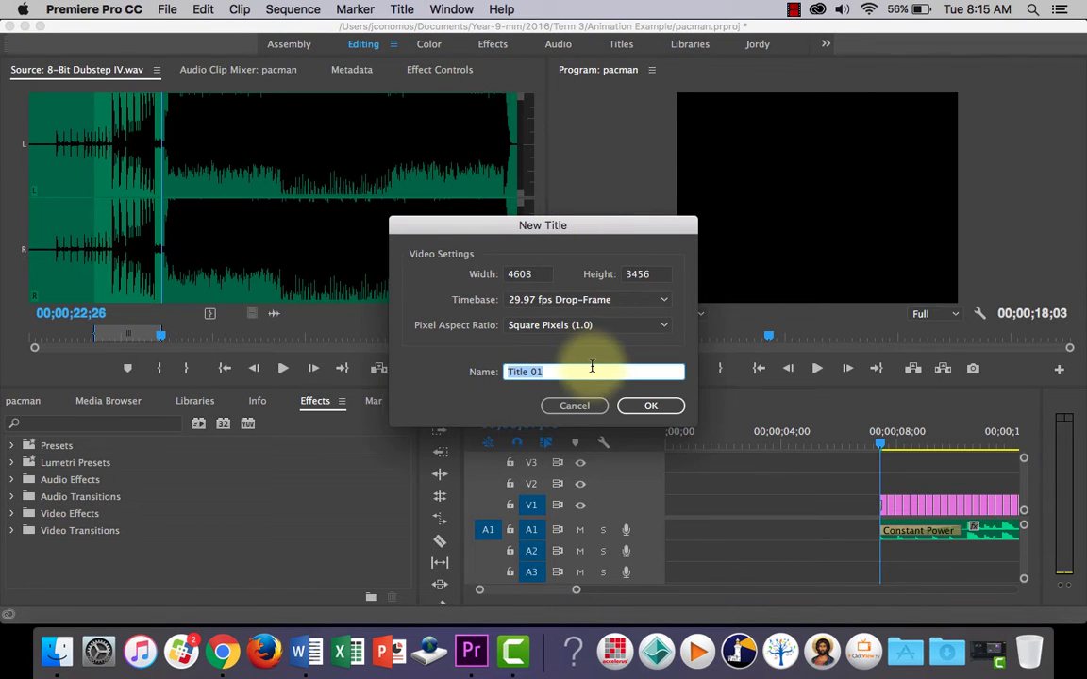
type("Opening")
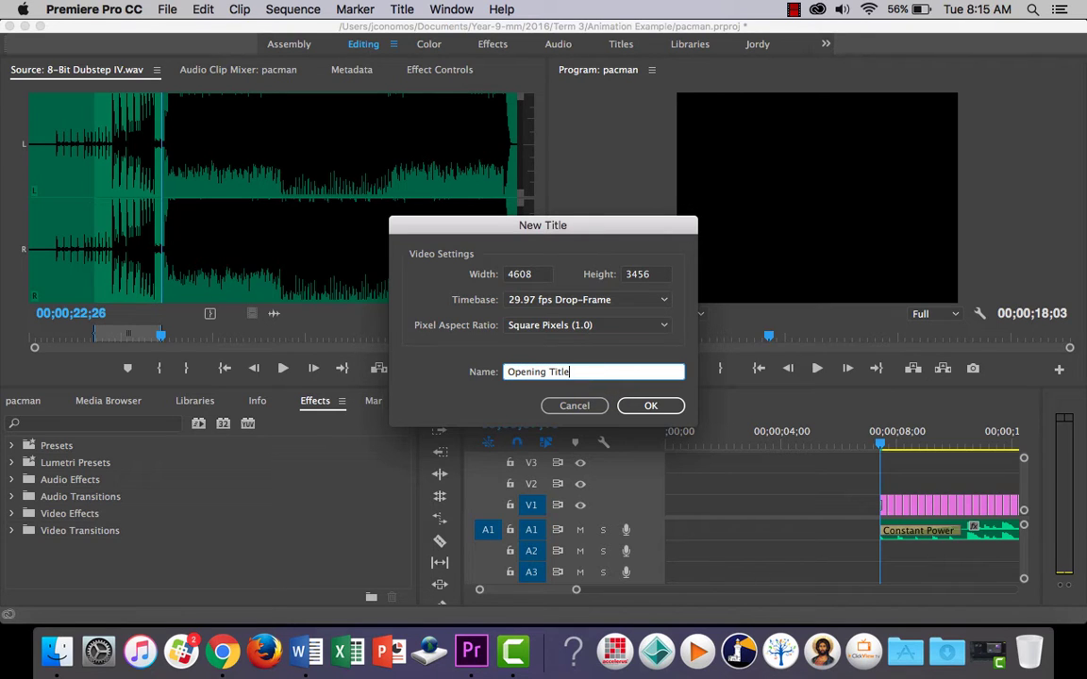
left_click(651, 406)
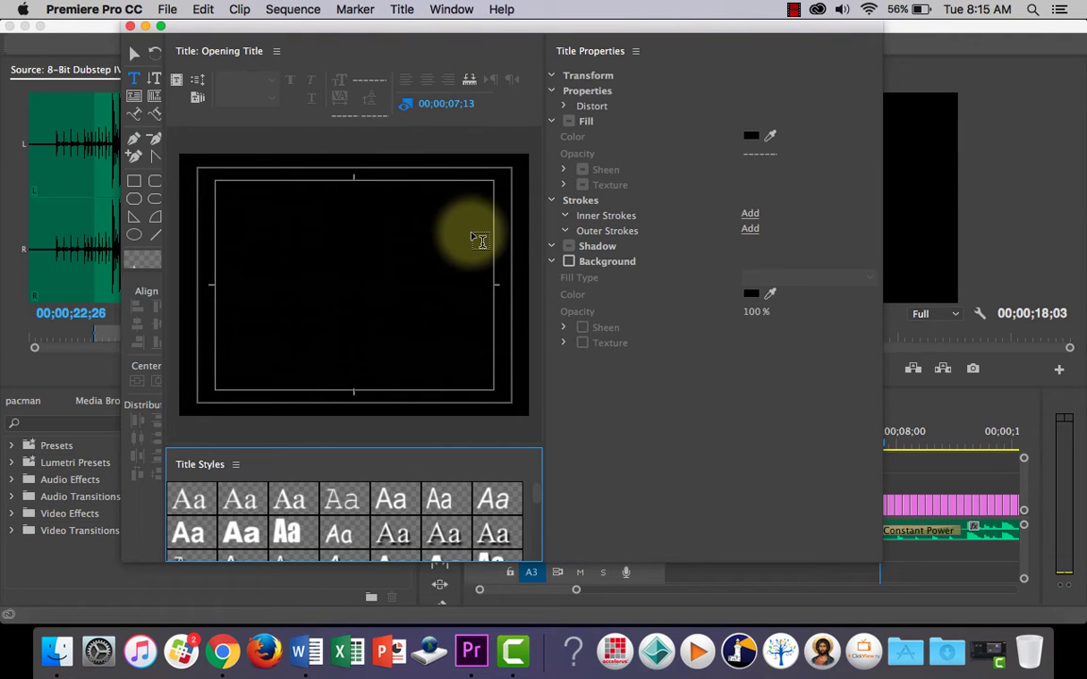
Add the text PACMAN to the title canvas and set its font size to 598
left_click(134, 81)
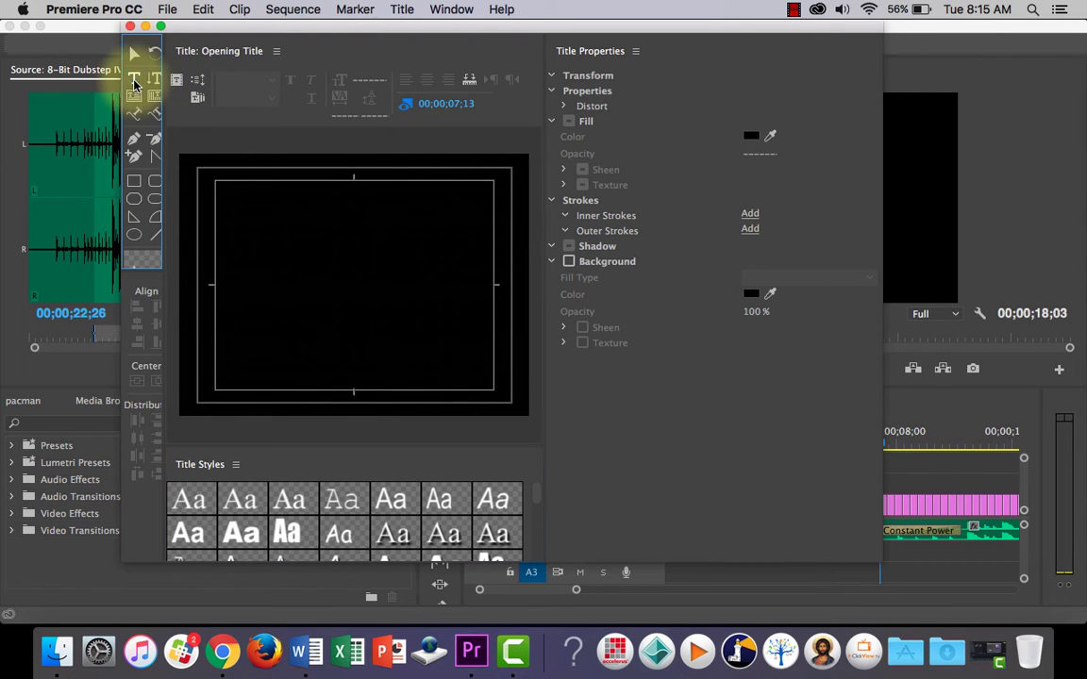
left_click(281, 256)
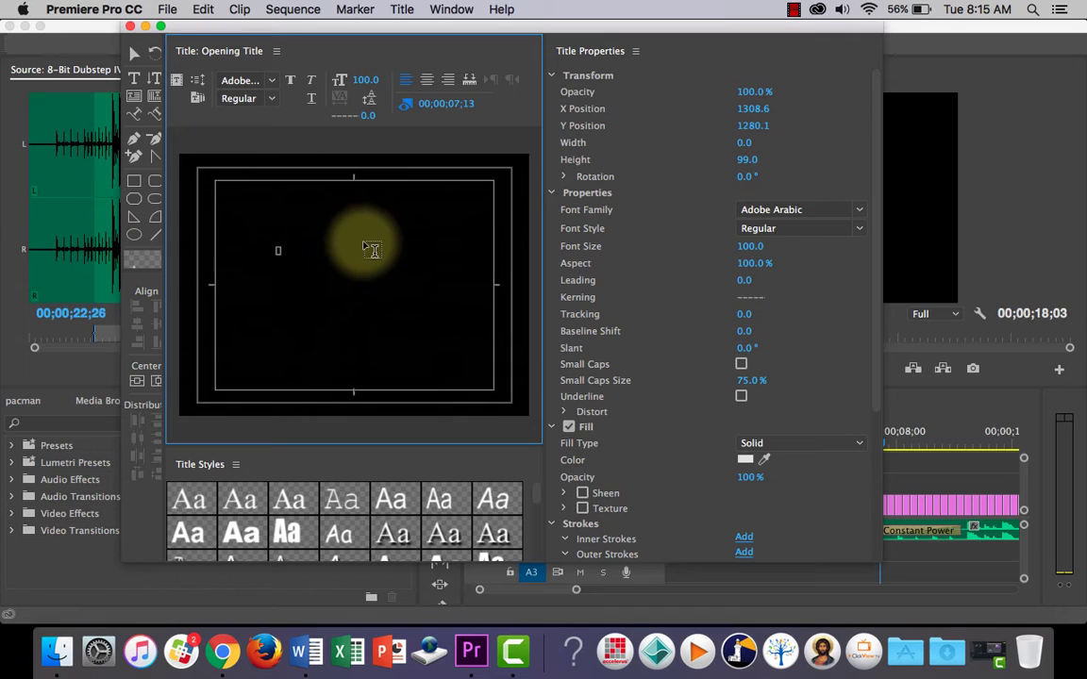
type("P")
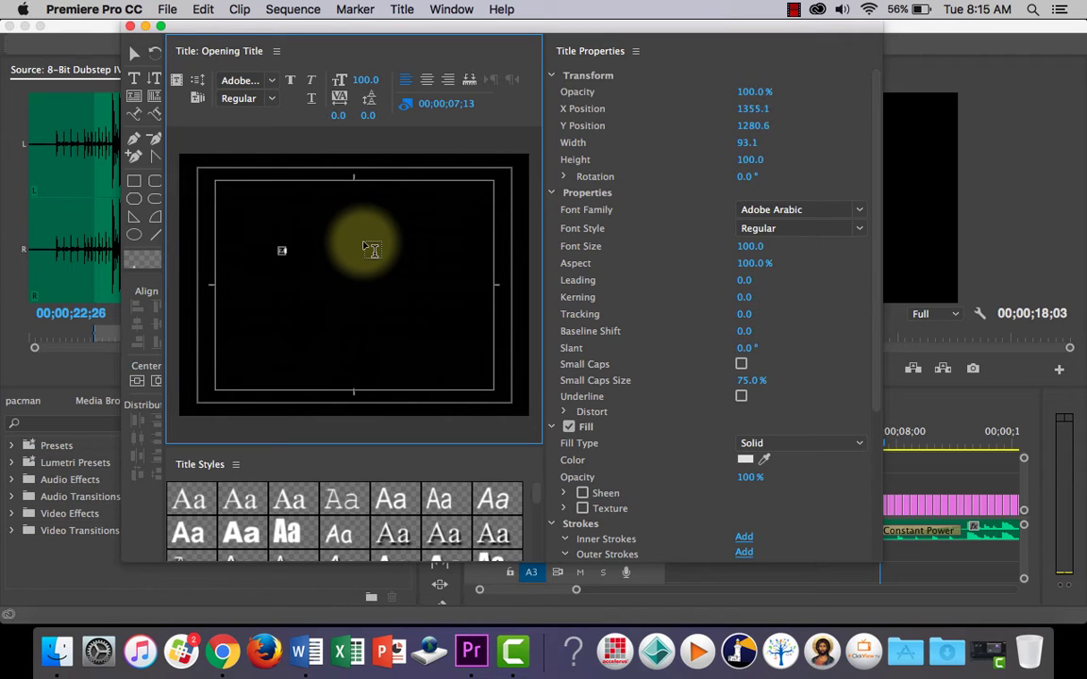
type("ACMAN")
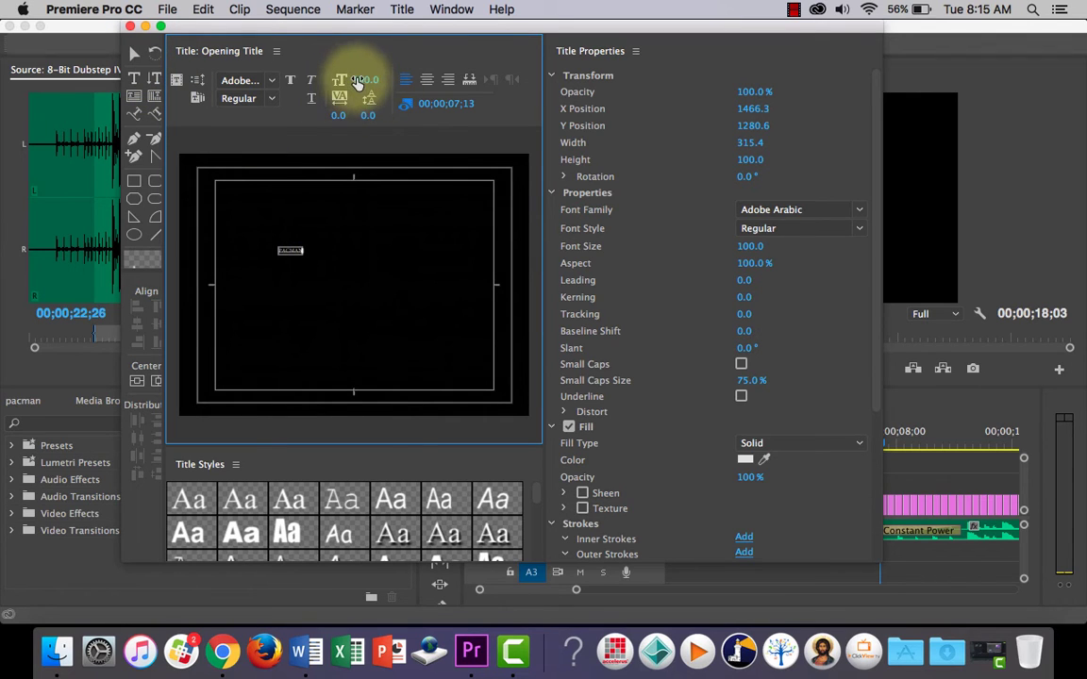
left_click_drag(358, 80, 369, 79)
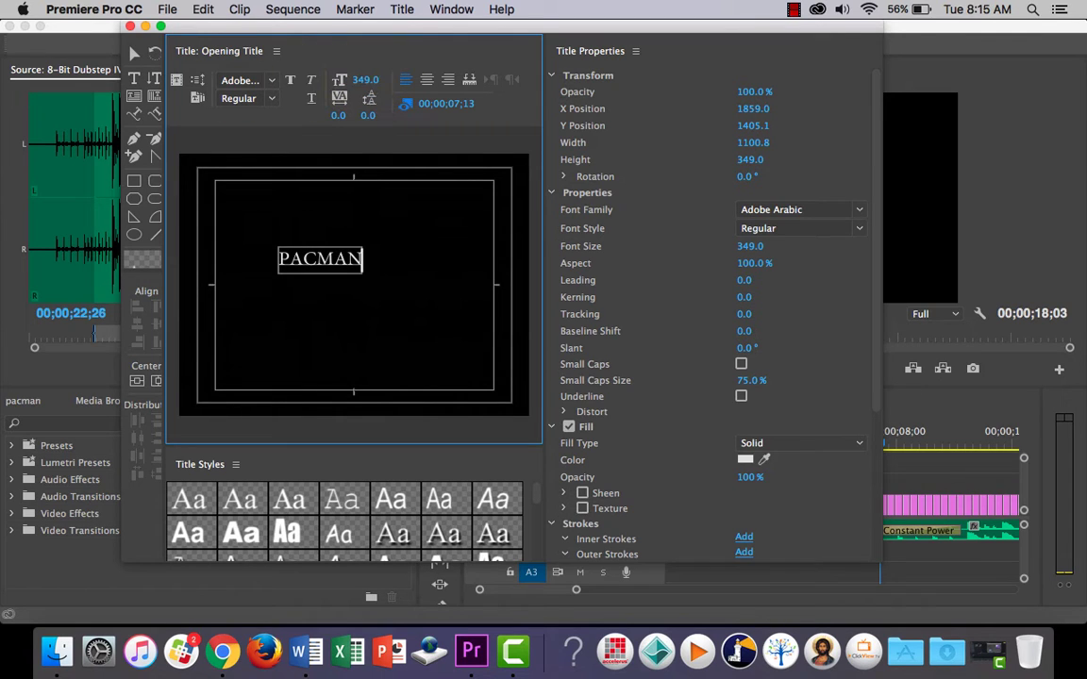
left_click_drag(369, 79, 371, 81)
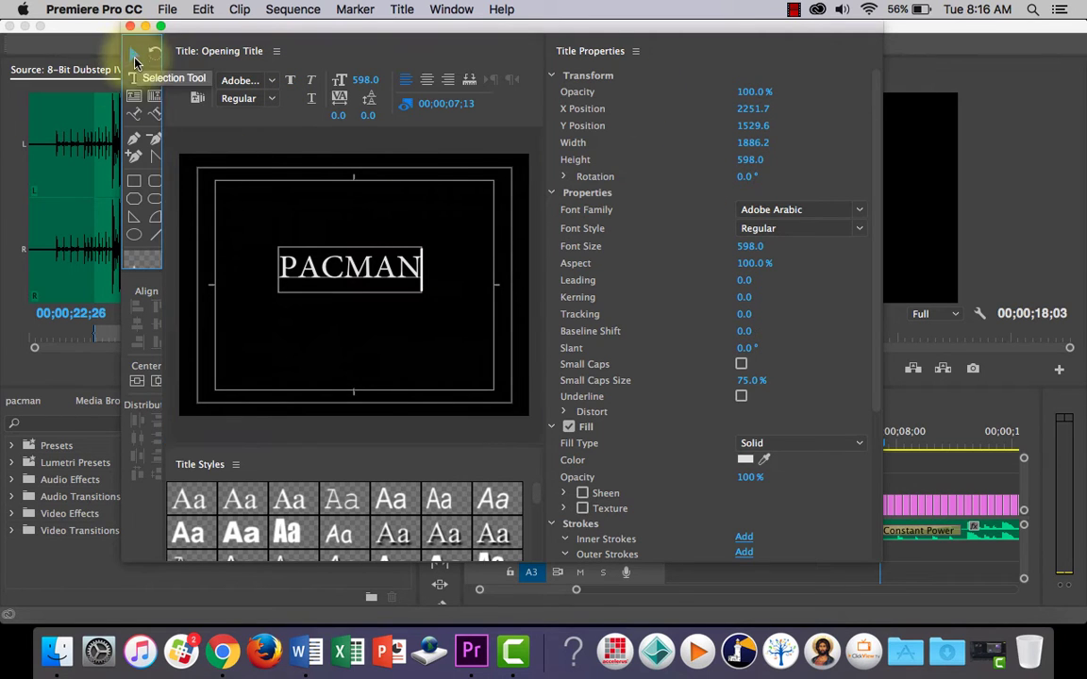
Widen the title tools area and centre the PACMAN text vertically and horizontally on the canvas
left_click(133, 53)
mouse_move(882, 100)
left_mouse_down()
mouse_move(885, 267)
mouse_move(880, 90)
left_mouse_up()
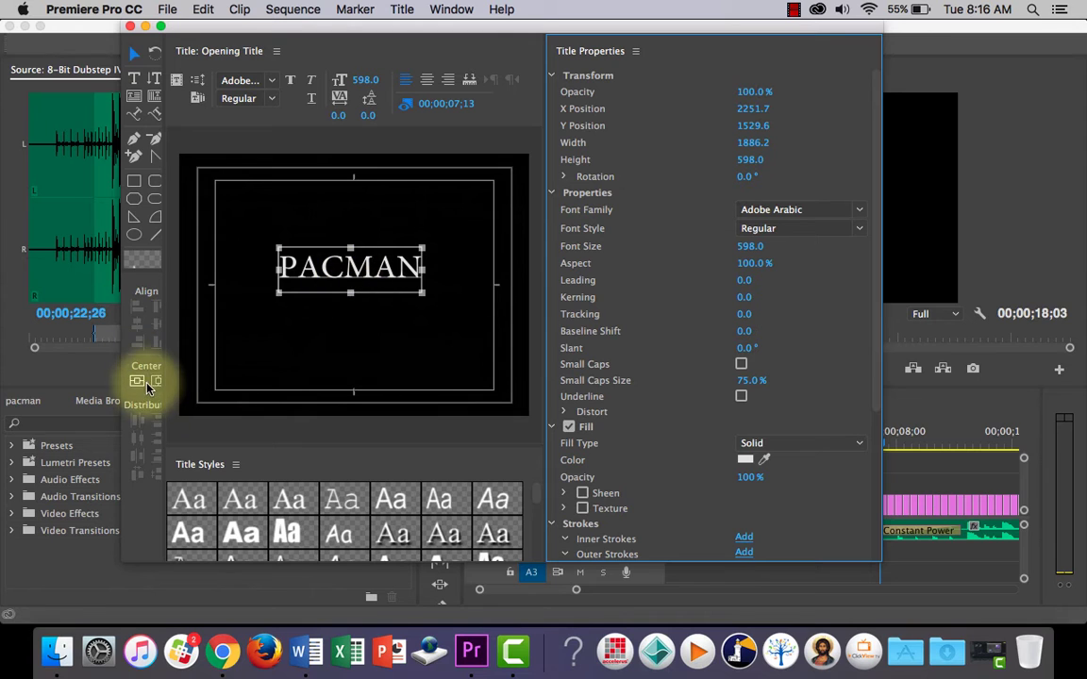
left_click_drag(164, 360, 187, 354)
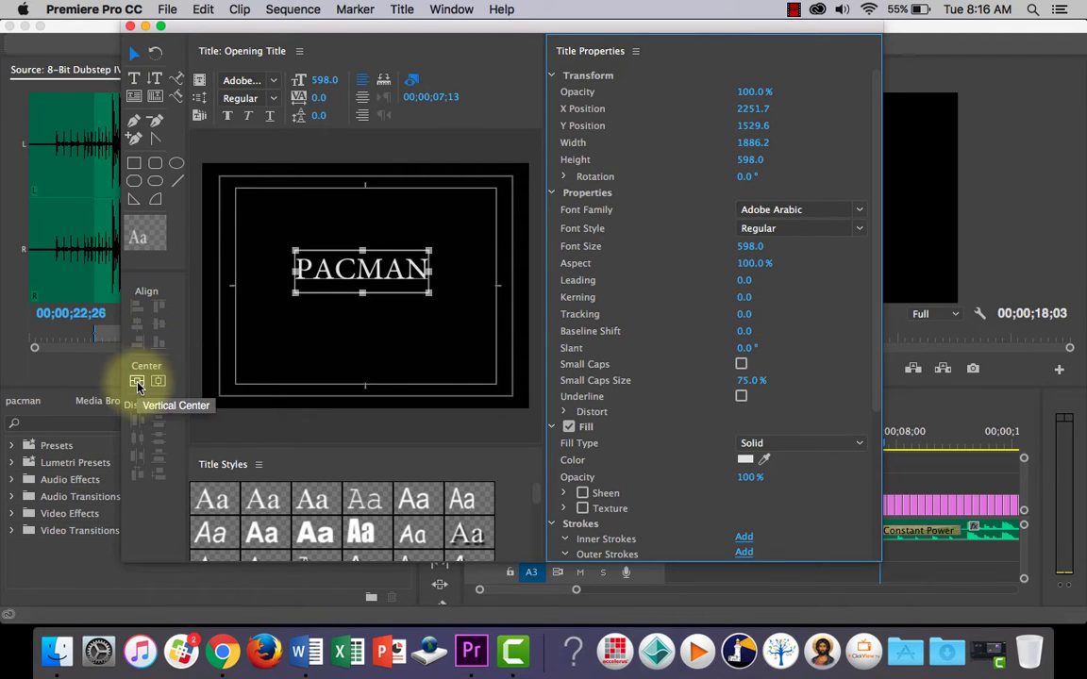
left_click(138, 383)
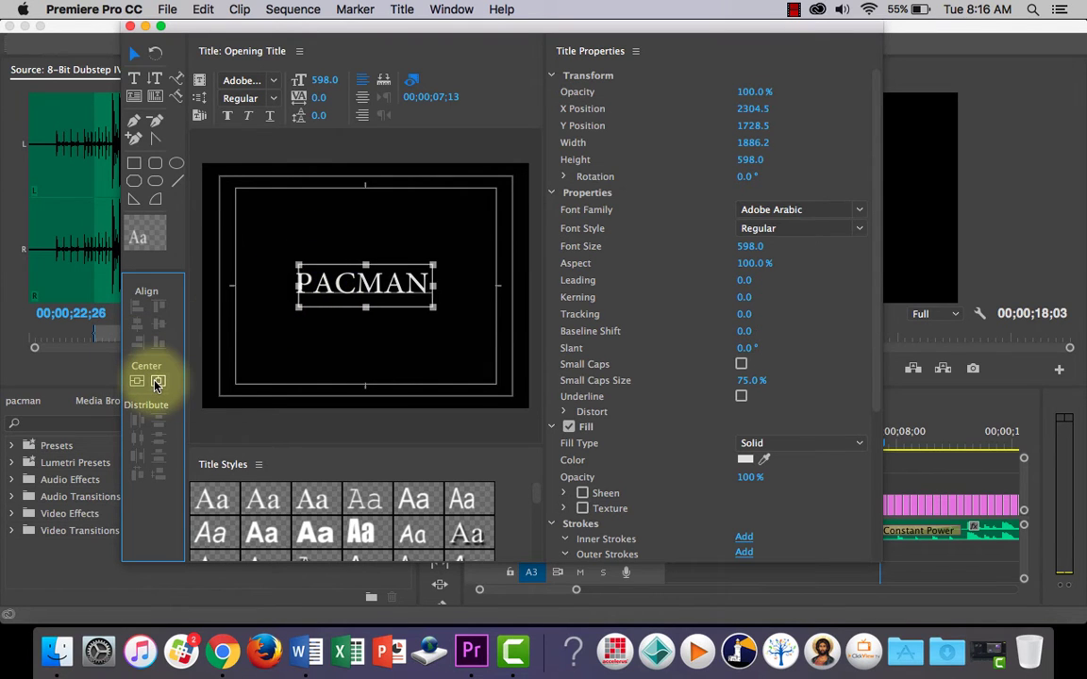
left_click(404, 208)
left_click(398, 277)
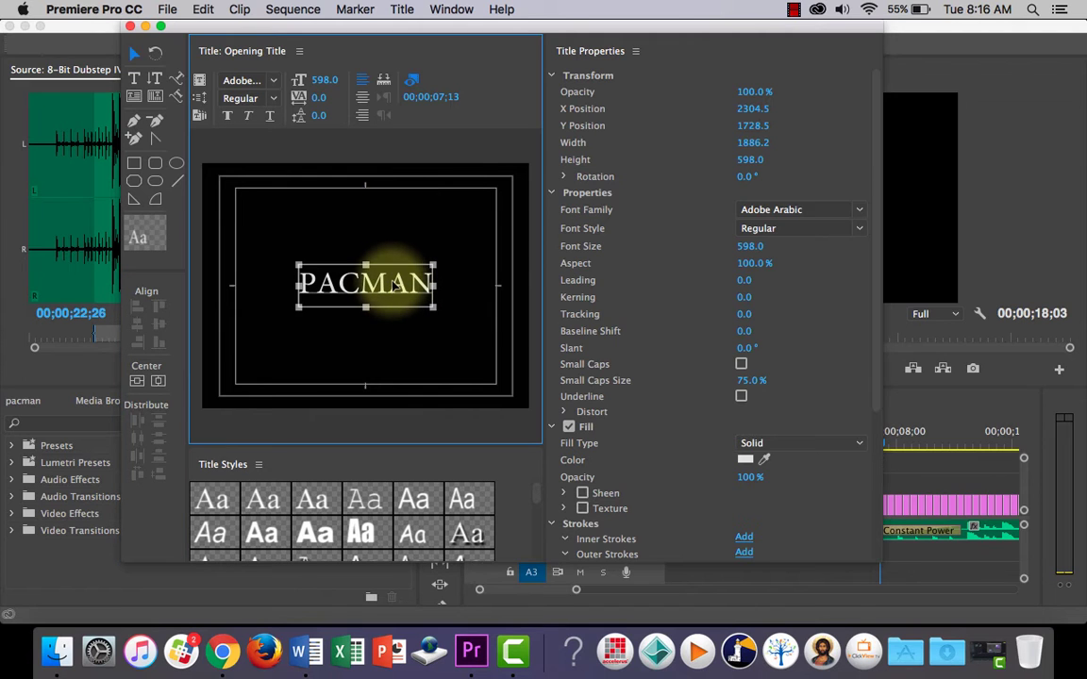
Move the PACMAN text toward the canvas's lower-left area and centre it again vertically and horizontally
left_click_drag(396, 285, 347, 361)
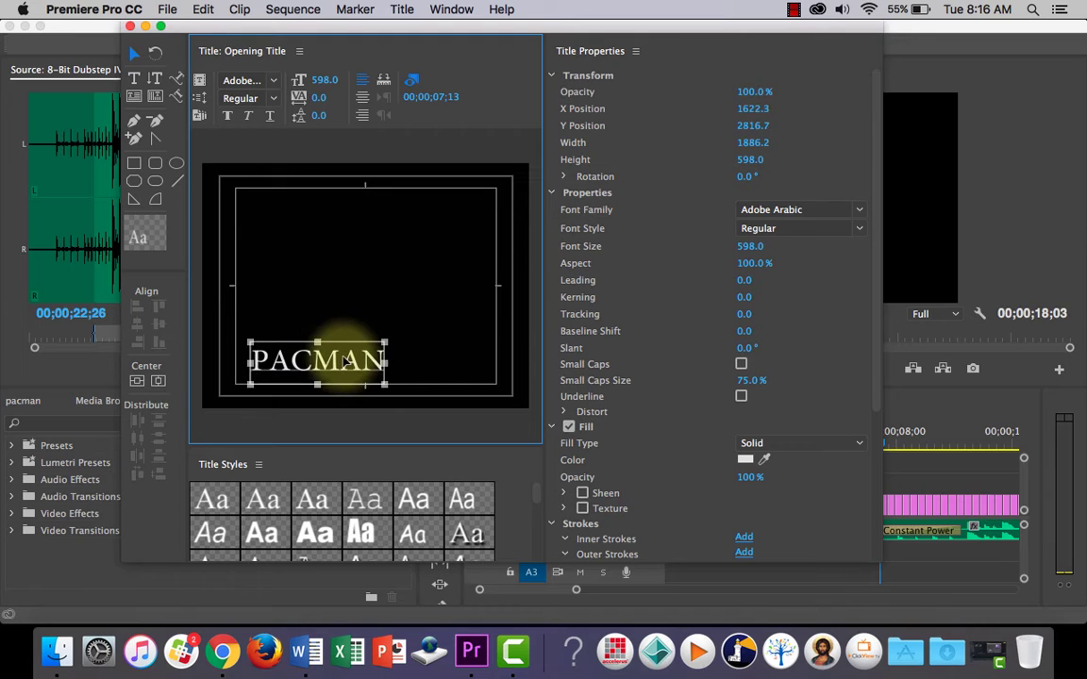
left_click(138, 381)
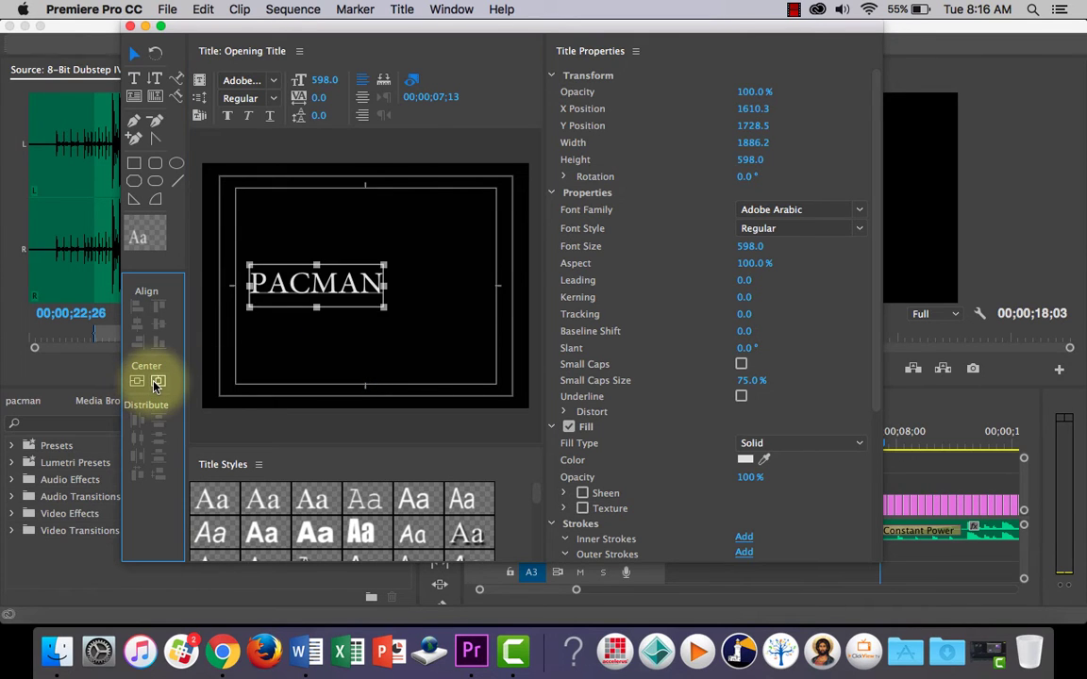
left_click(157, 382)
Close the title editor and display the contents of the pacman project
left_click(388, 365)
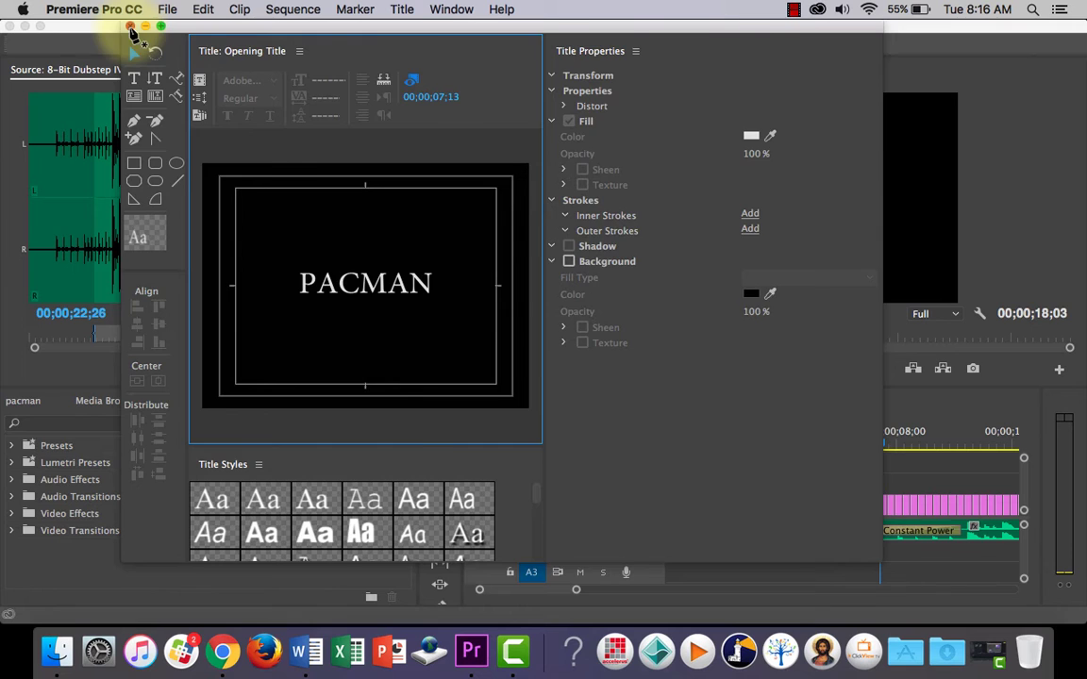
left_click(131, 27)
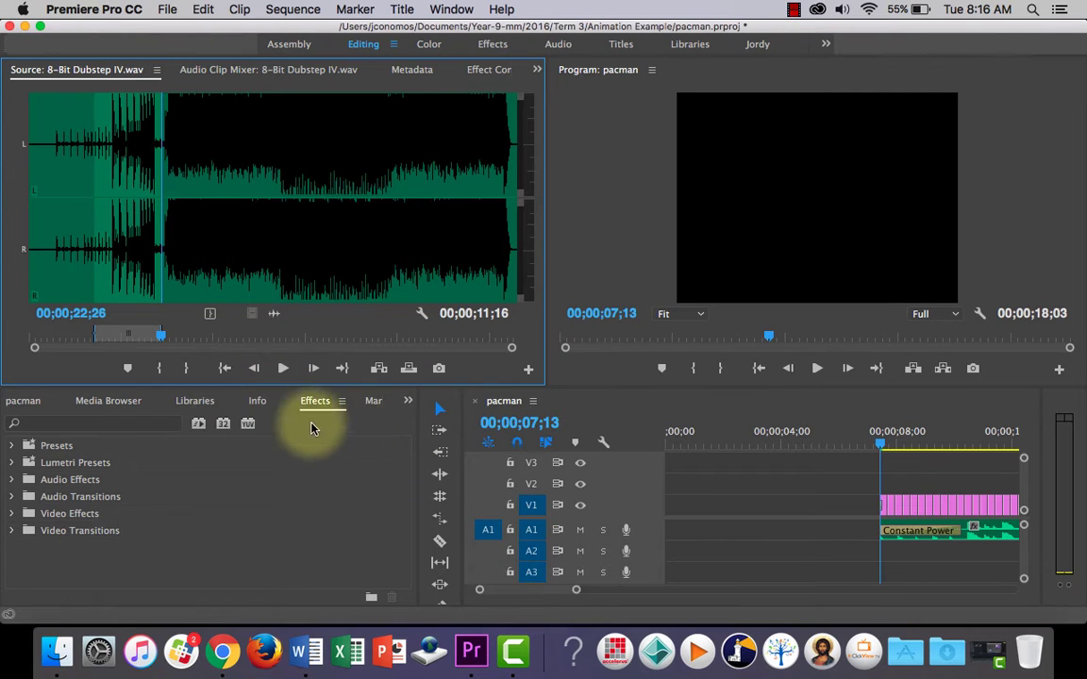
left_click(410, 401)
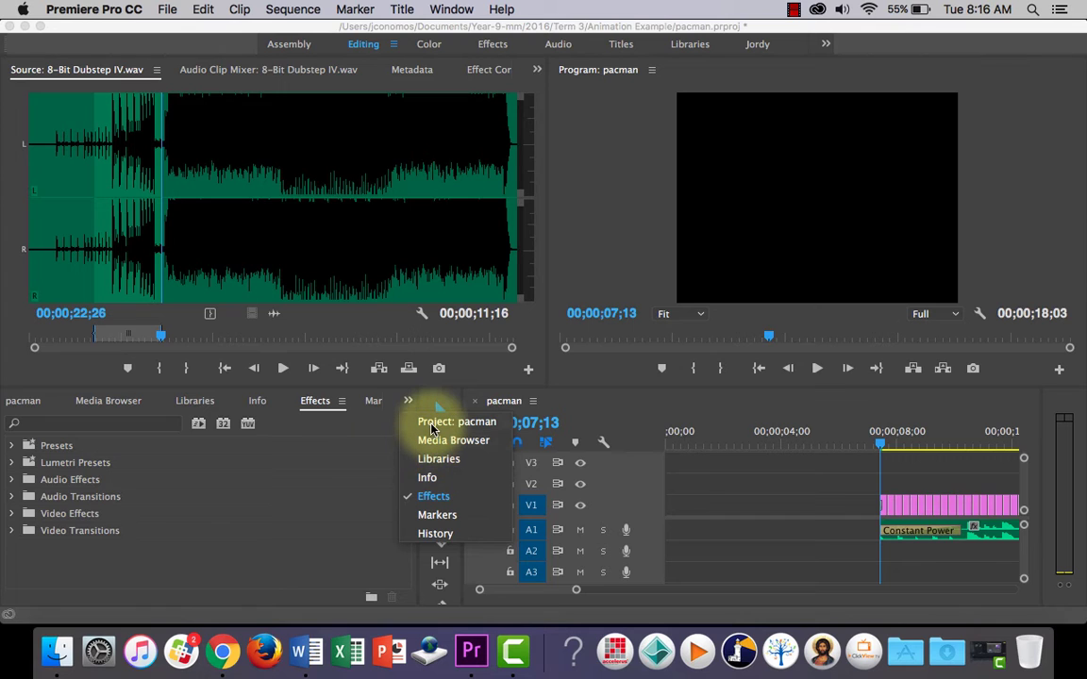
left_click(421, 423)
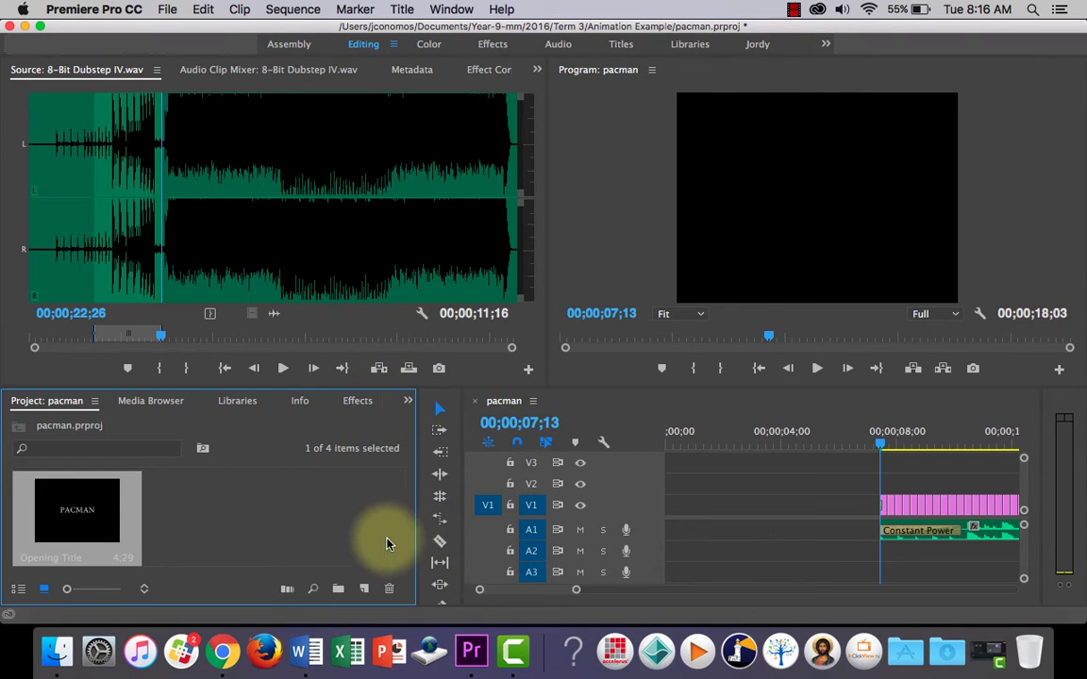
Place the Opening Title clip on track V2 at the very start of the pacman sequence
scroll(302, 530, "up", 2)
scroll(302, 529, "down", 2)
scroll(142, 519, "up", 2)
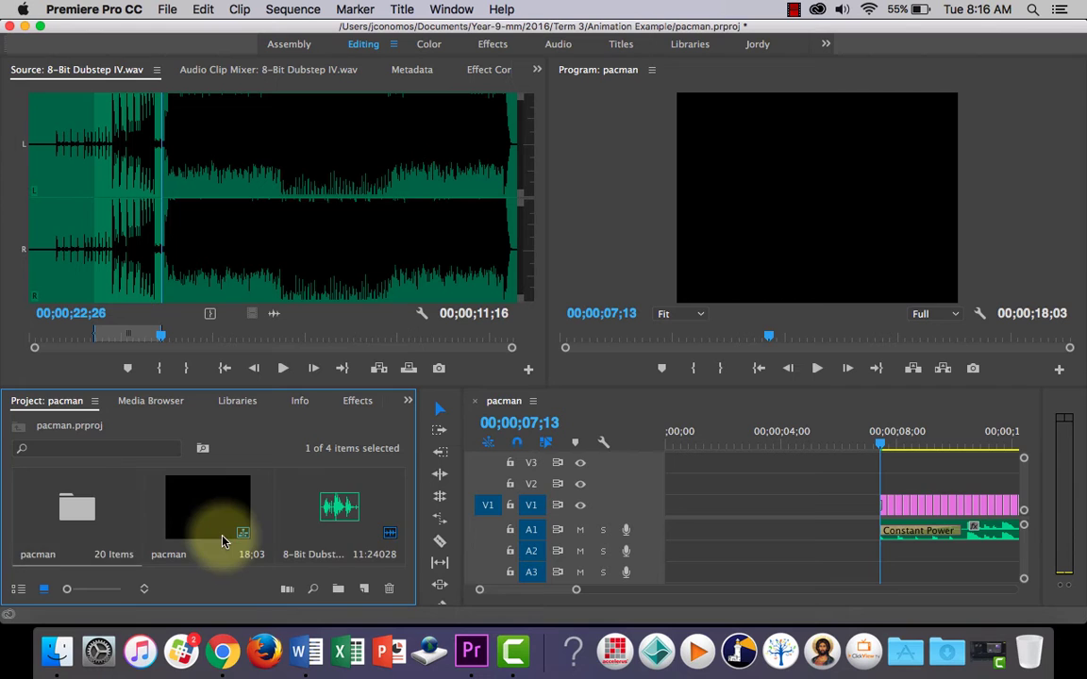
scroll(227, 540, "down", 2)
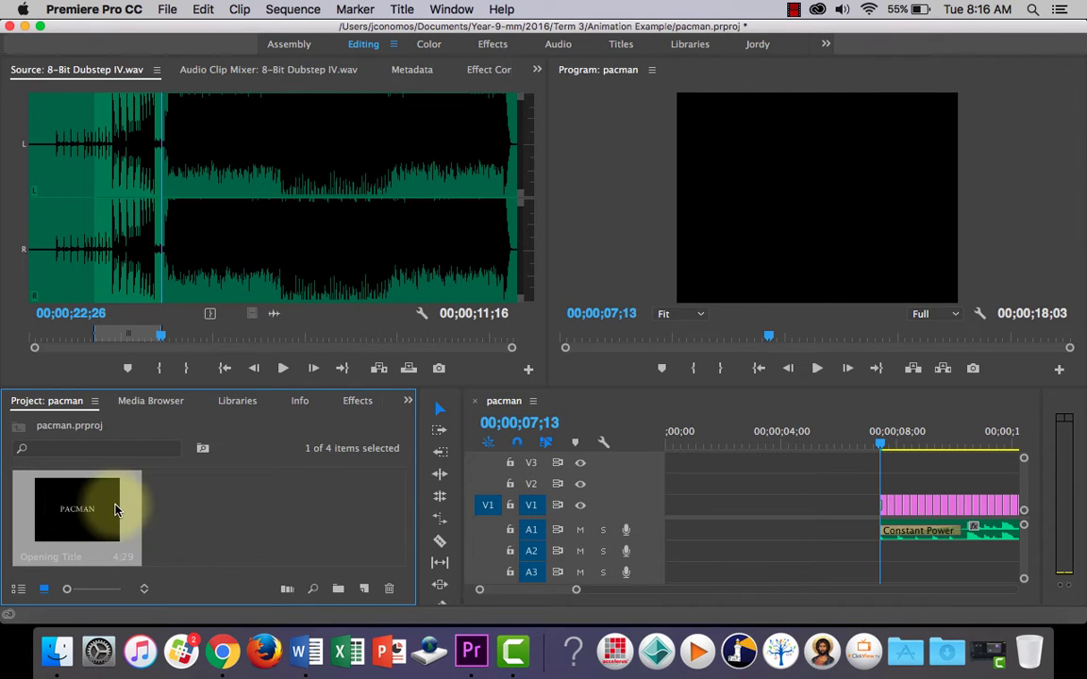
left_click_drag(73, 512, 667, 483)
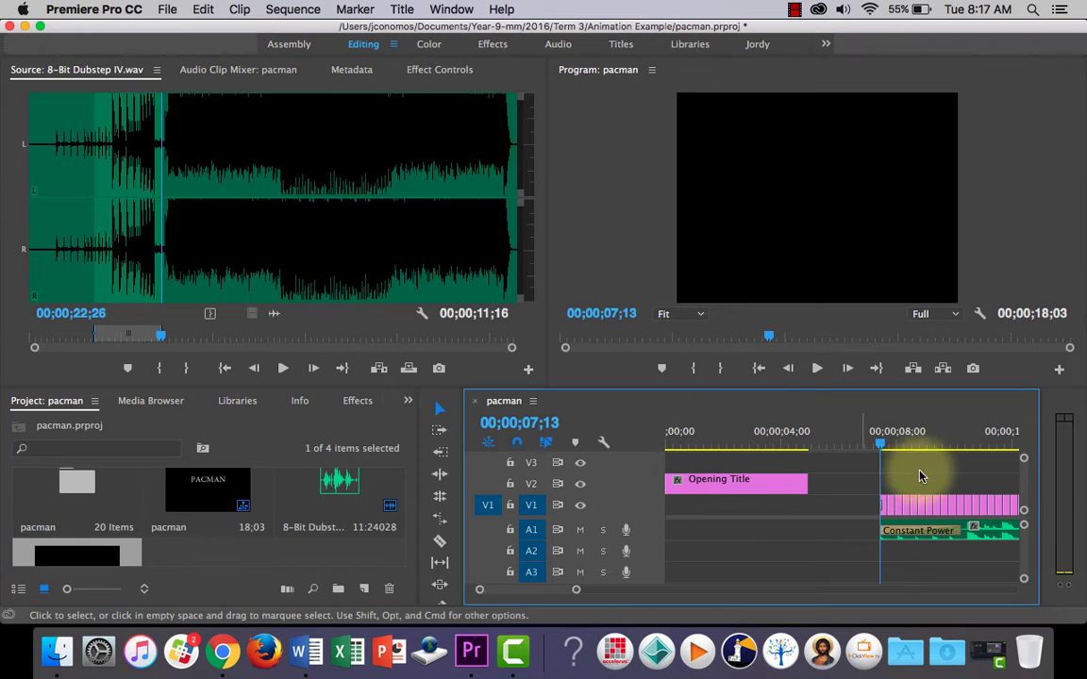
Play the Opening Title from the beginning of the sequence, stopping in the empty stretch after it
left_click_drag(884, 441, 660, 453)
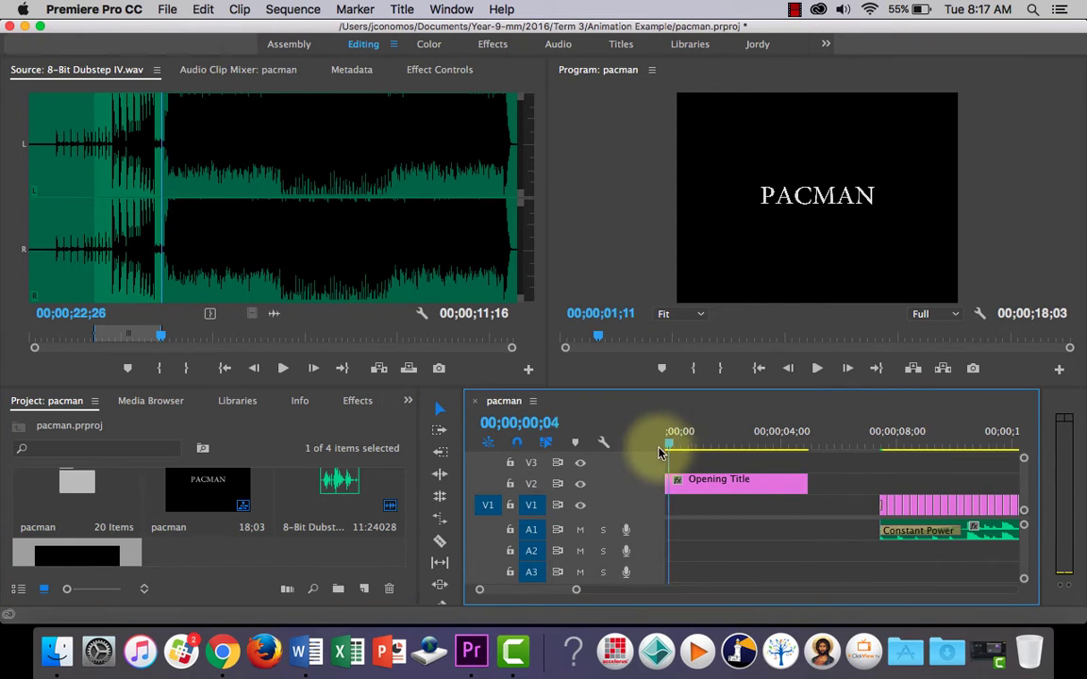
left_click(817, 369)
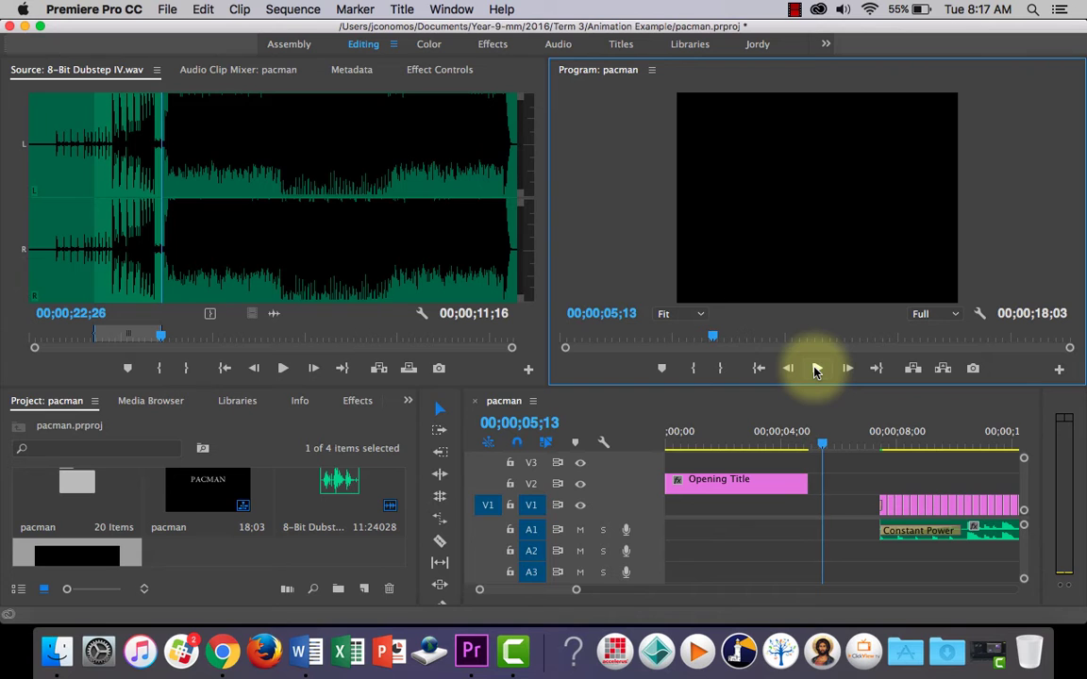
left_click(817, 369)
Move the Opening Title on V2 above the start of the animation clips and play the overlaid section
left_click_drag(736, 483, 950, 487)
left_click_drag(820, 443, 876, 447)
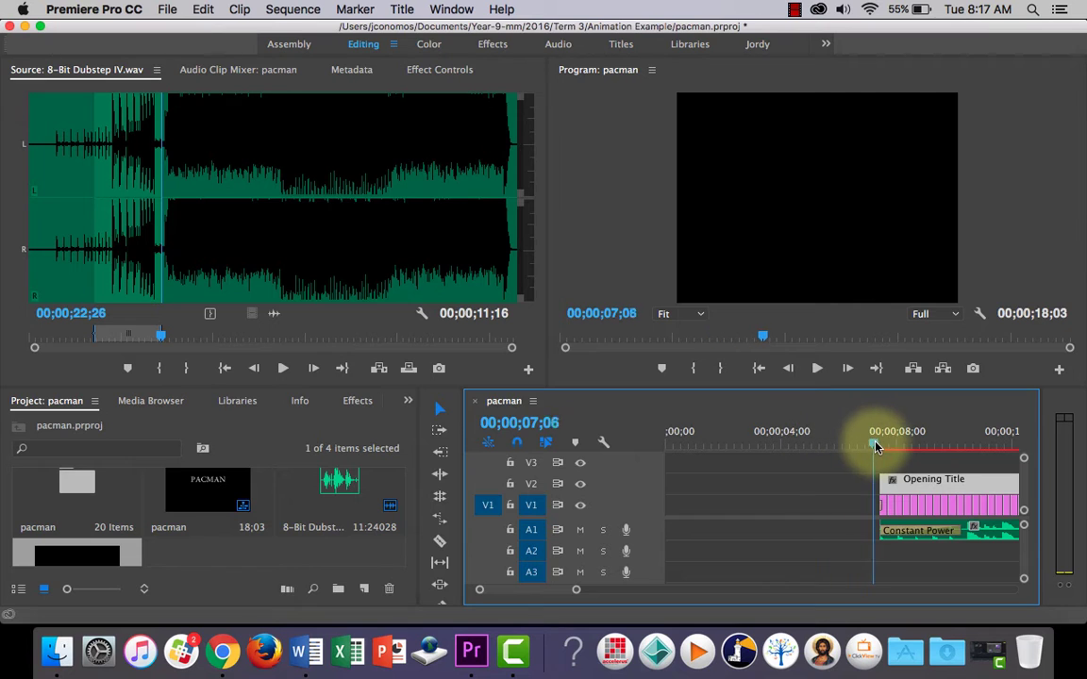
left_click(816, 369)
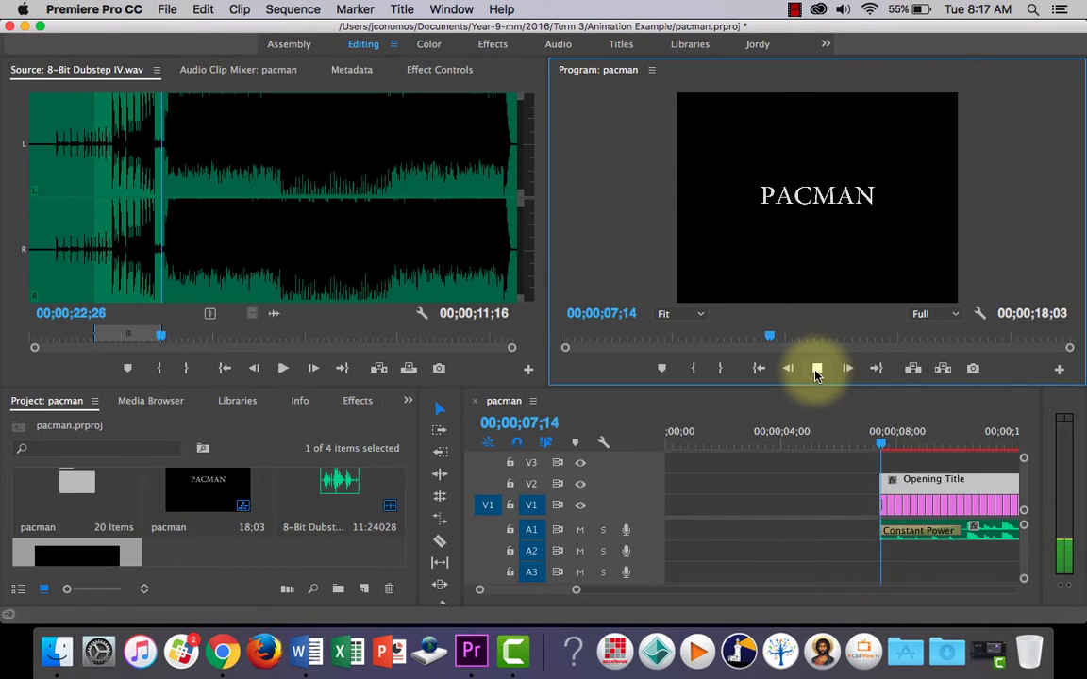
left_click(816, 369)
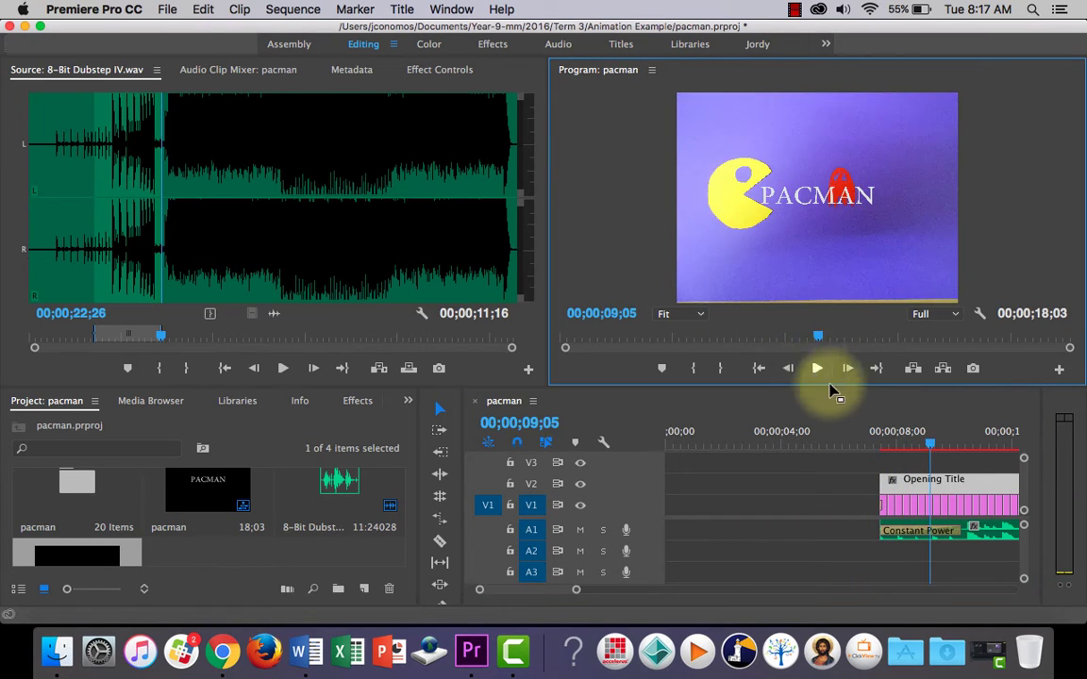
Move the Opening Title to the start of track V1 and shift the animation and audio clips directly against its end
left_click(795, 486)
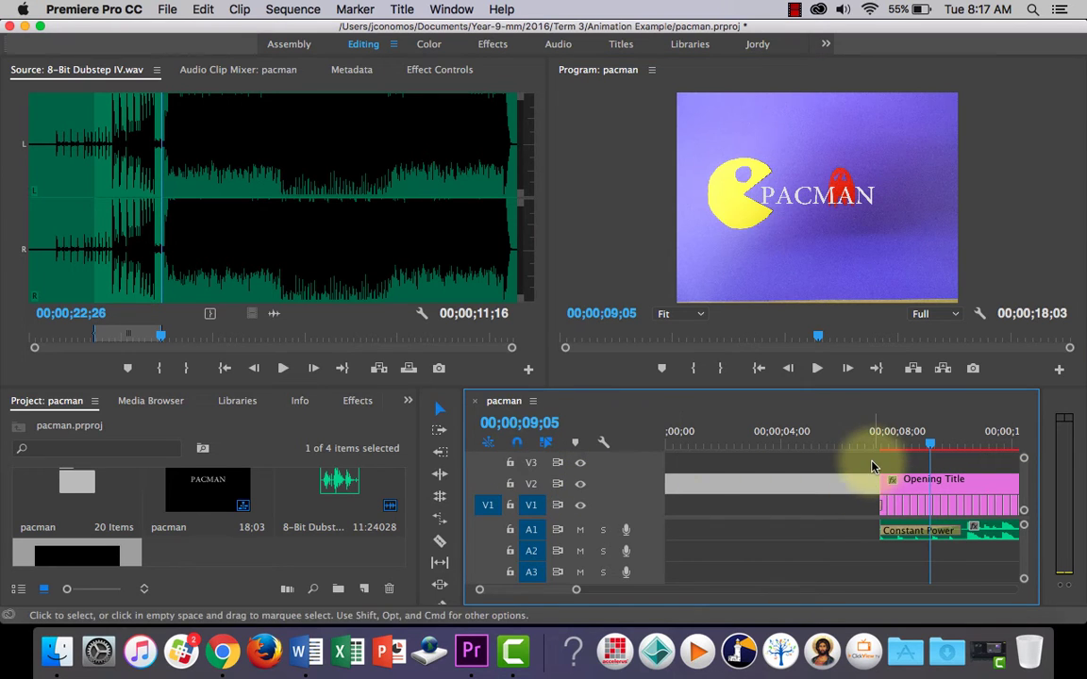
left_click(963, 485)
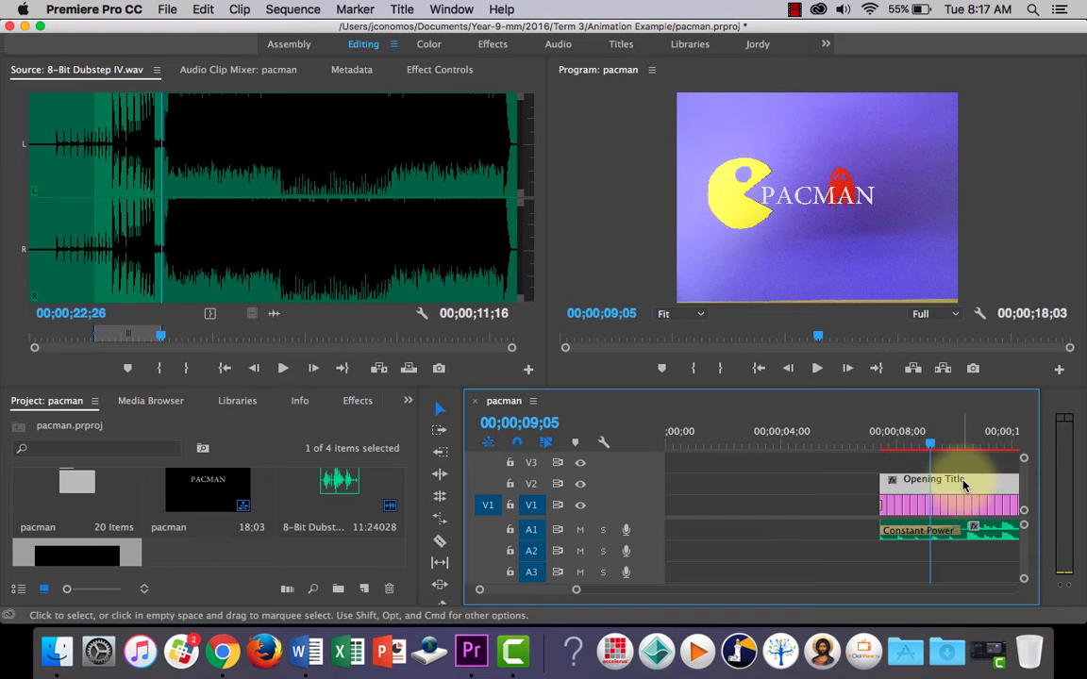
left_click_drag(963, 485, 748, 506)
left_click(964, 507)
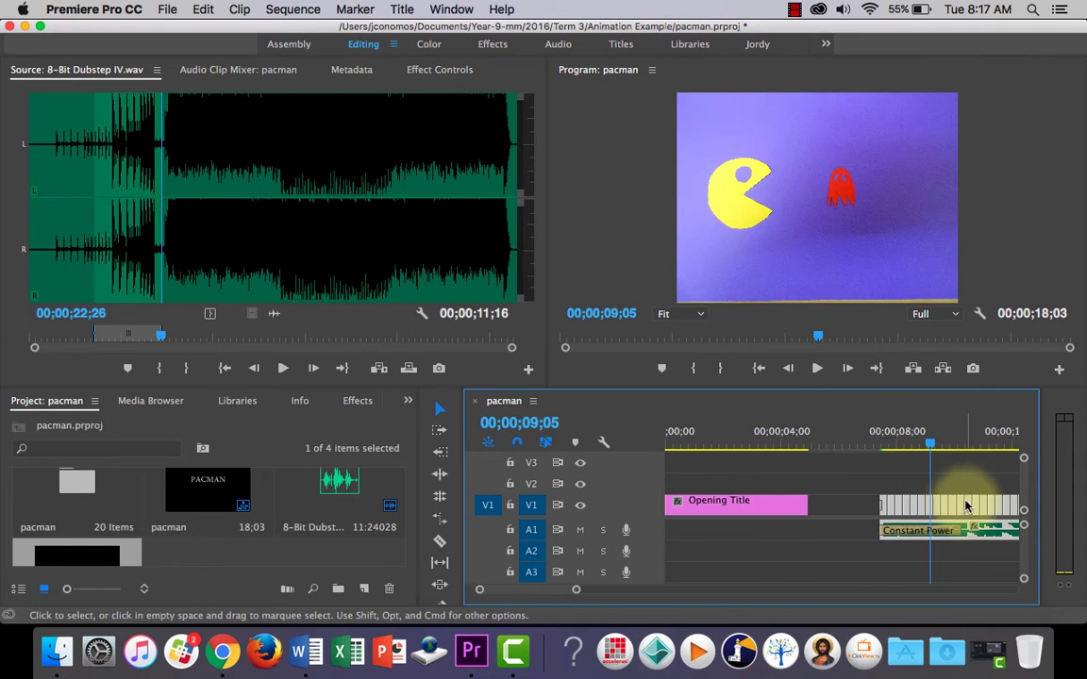
left_click_drag(964, 506, 901, 510)
Play the sequence from its start through the Opening Title into the animation, and clear the clip selection
left_click_drag(681, 443, 670, 439)
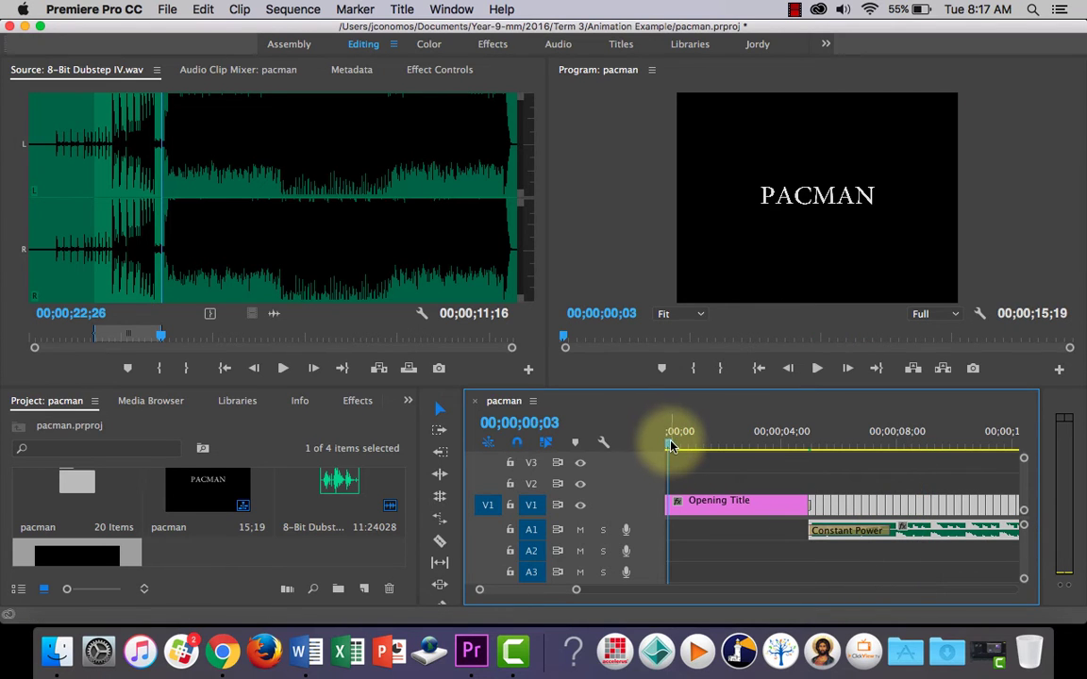
left_click(817, 367)
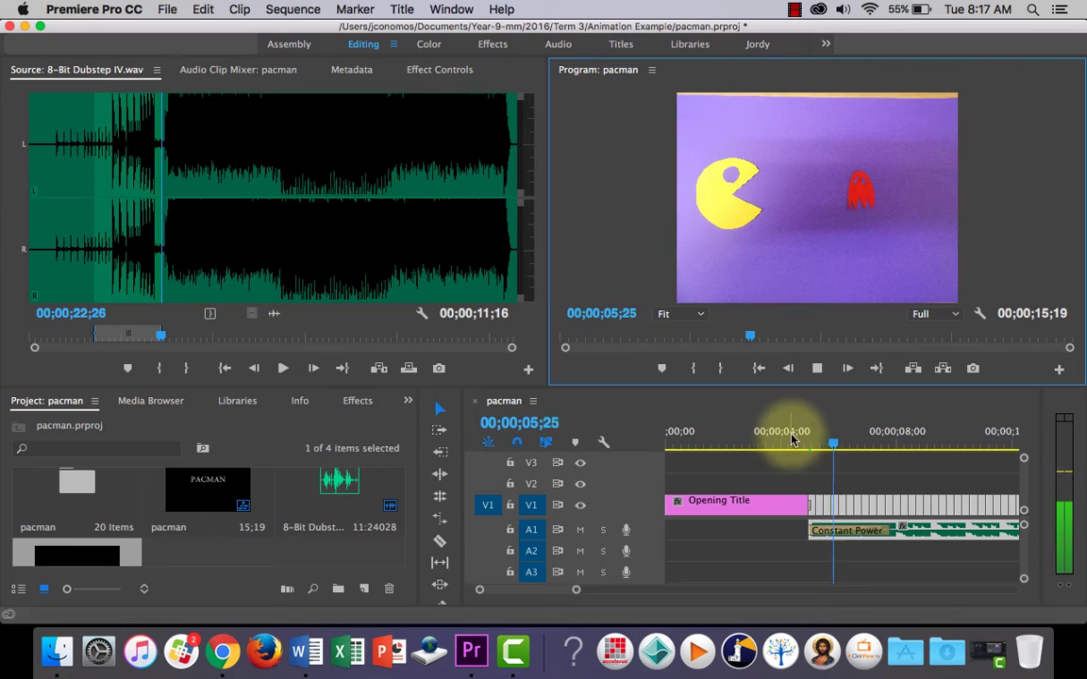
left_click(816, 370)
left_click(852, 485)
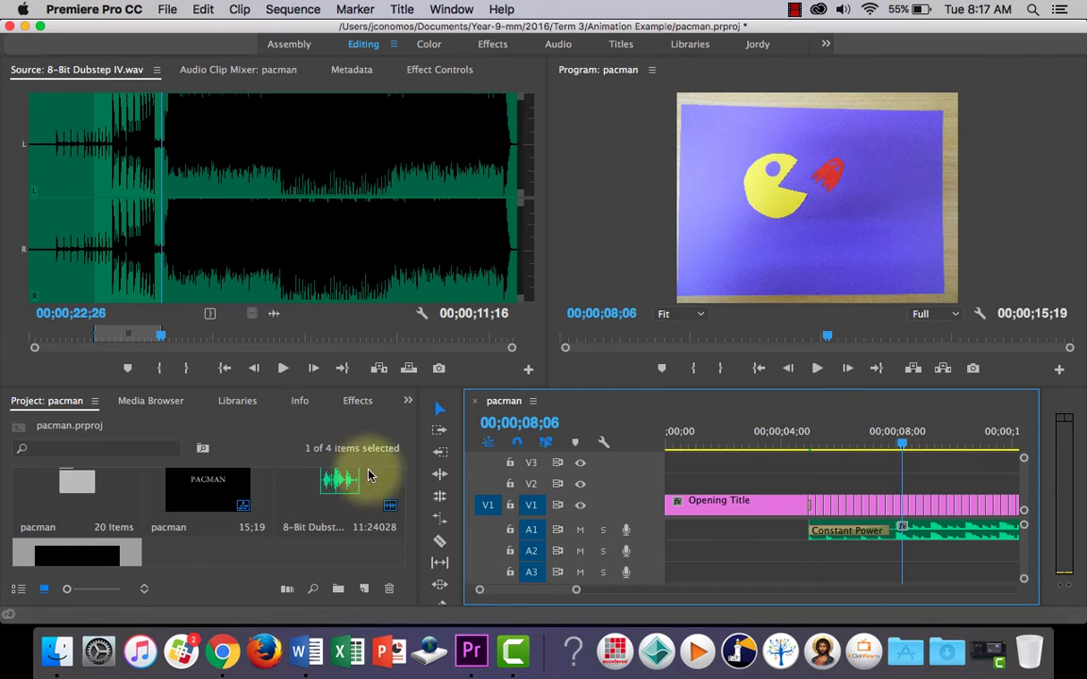
Find the Dip to Black dissolve among the video transitions and try to apply it to the start of the Opening Title
left_click(357, 401)
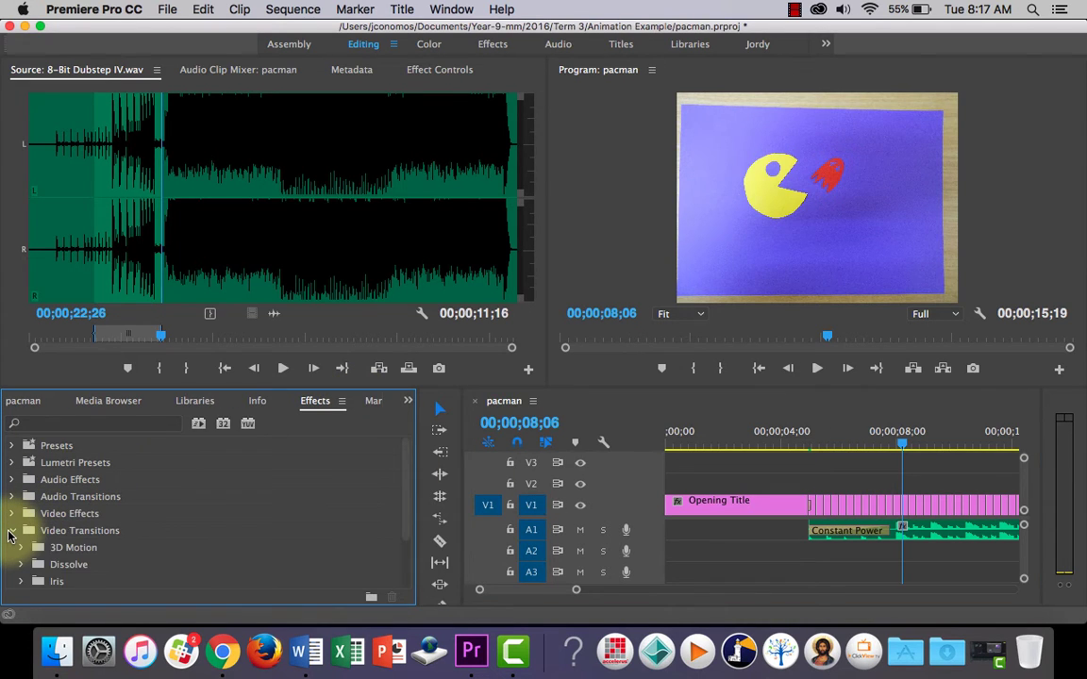
left_click(21, 564)
scroll(48, 553, "down", 3)
left_click(64, 553)
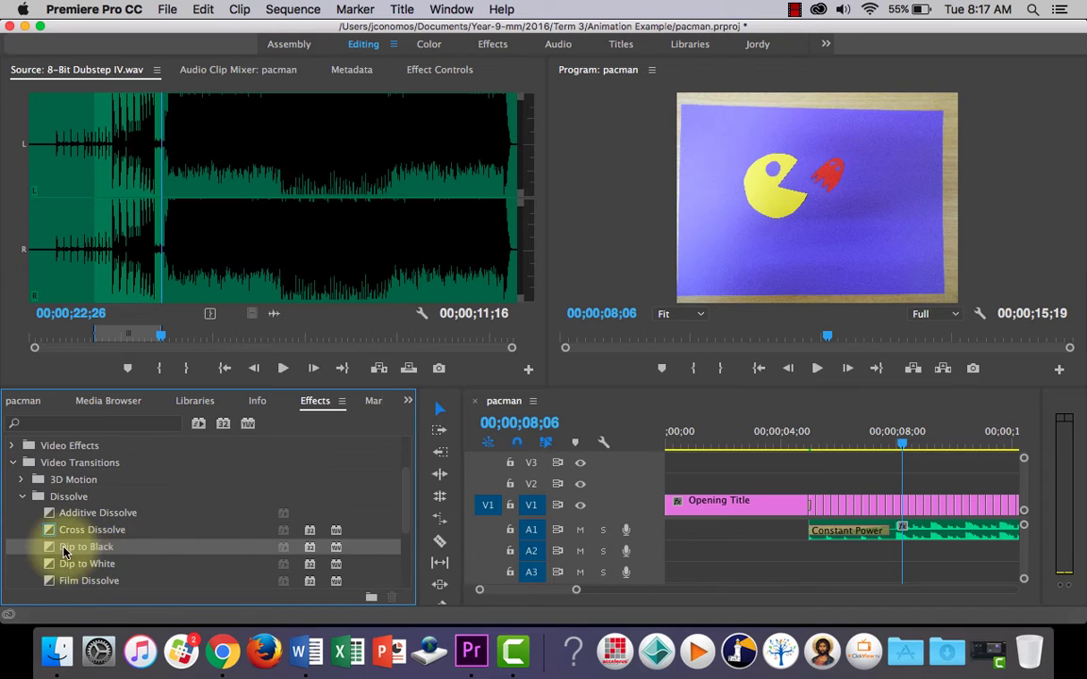
left_click_drag(64, 553, 671, 500)
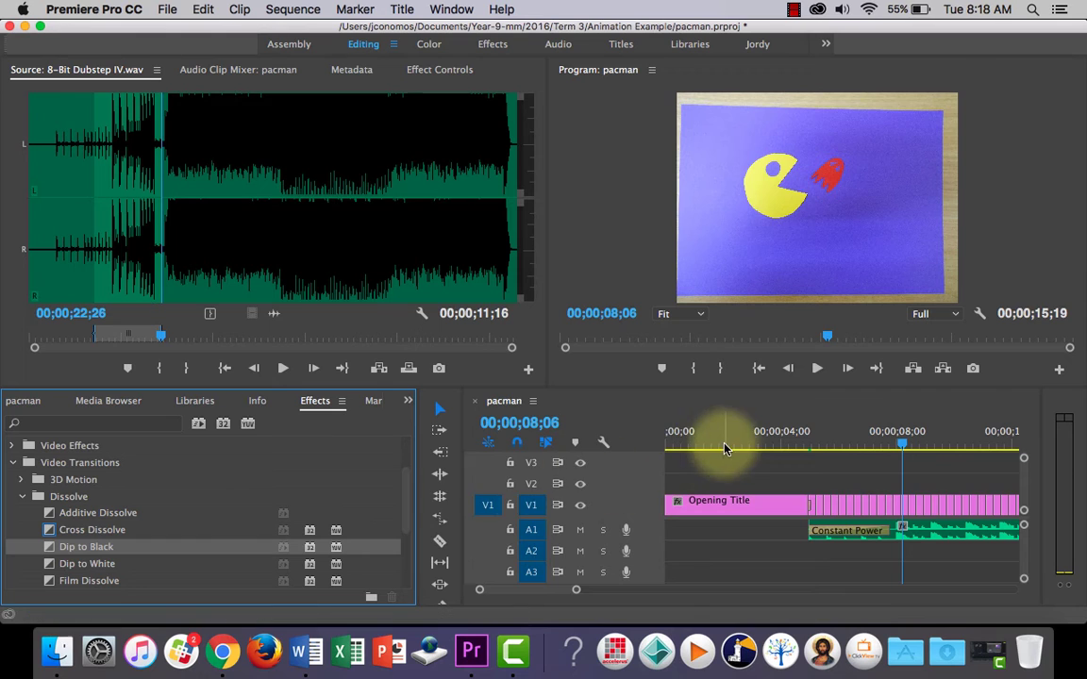
Return the playhead to the start and shift the animation and audio clips later, leaving about a 5-second gap after the Opening Title
left_click(896, 444)
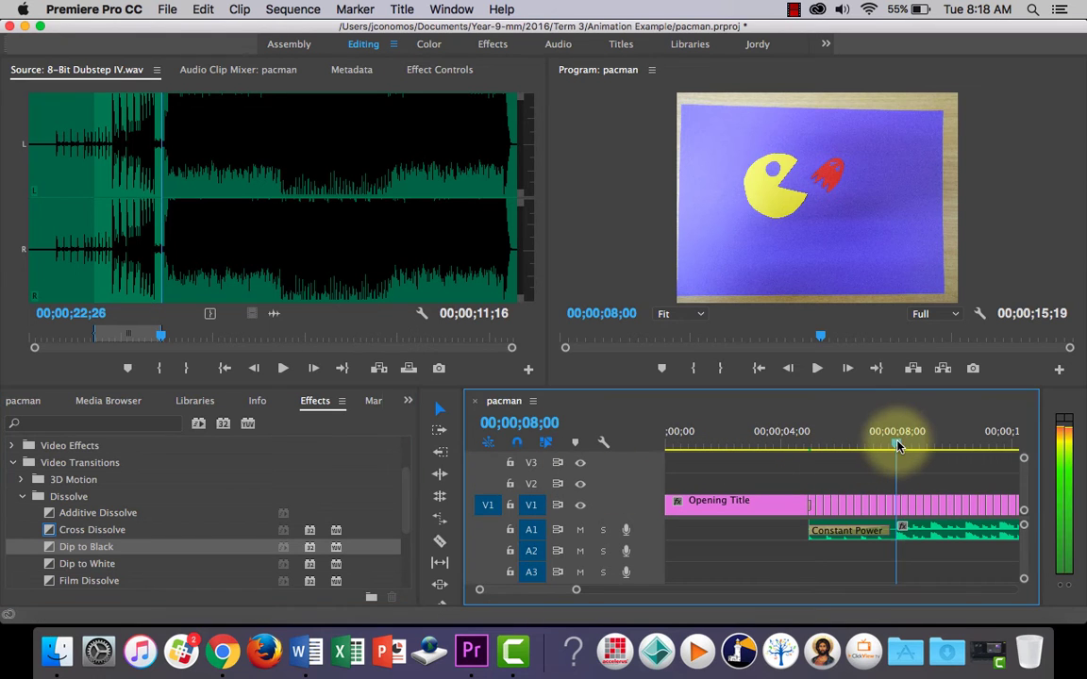
left_click_drag(897, 446, 655, 447)
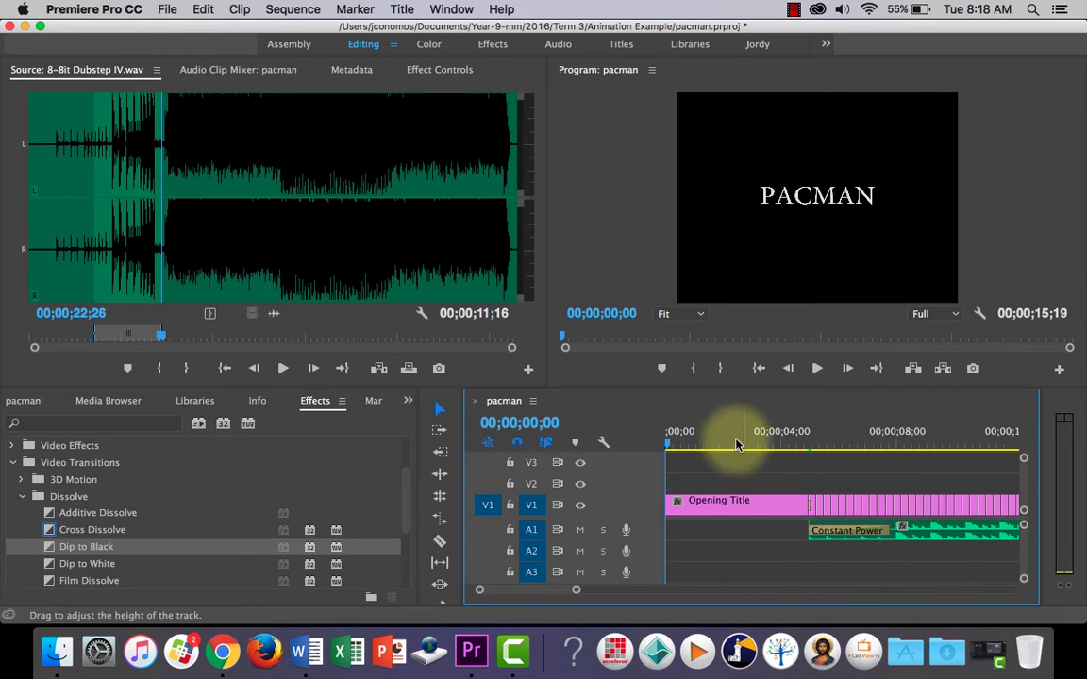
left_click_drag(854, 505, 1019, 509)
left_click(800, 487)
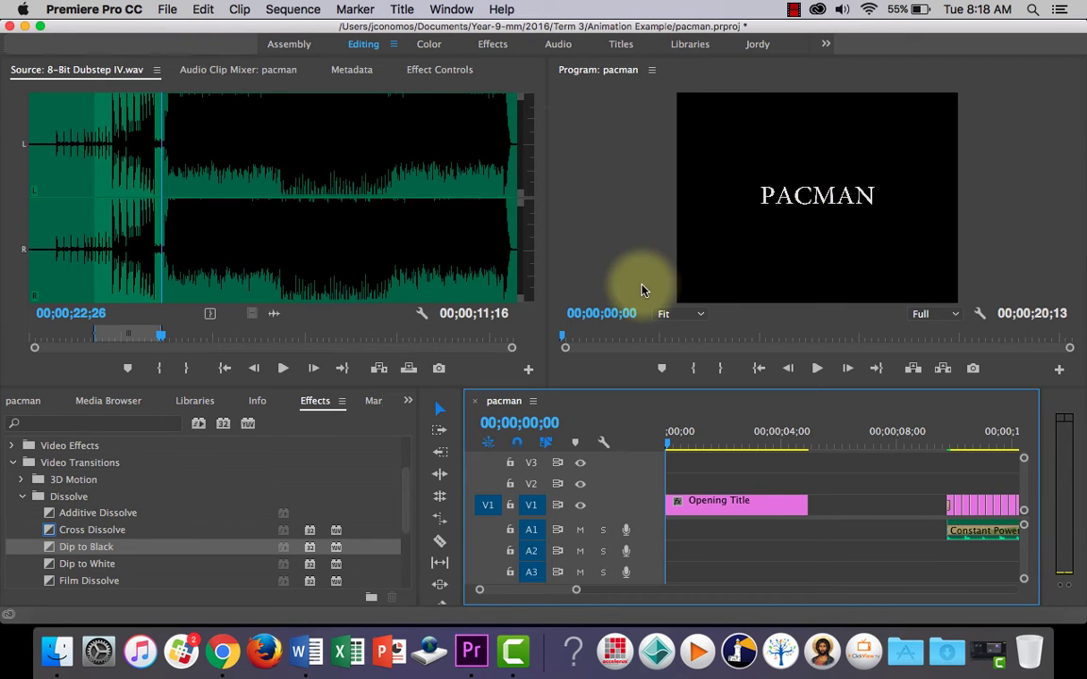
Create a second still title at 4608 × 3456, keeping the default settings and name
left_click(402, 9)
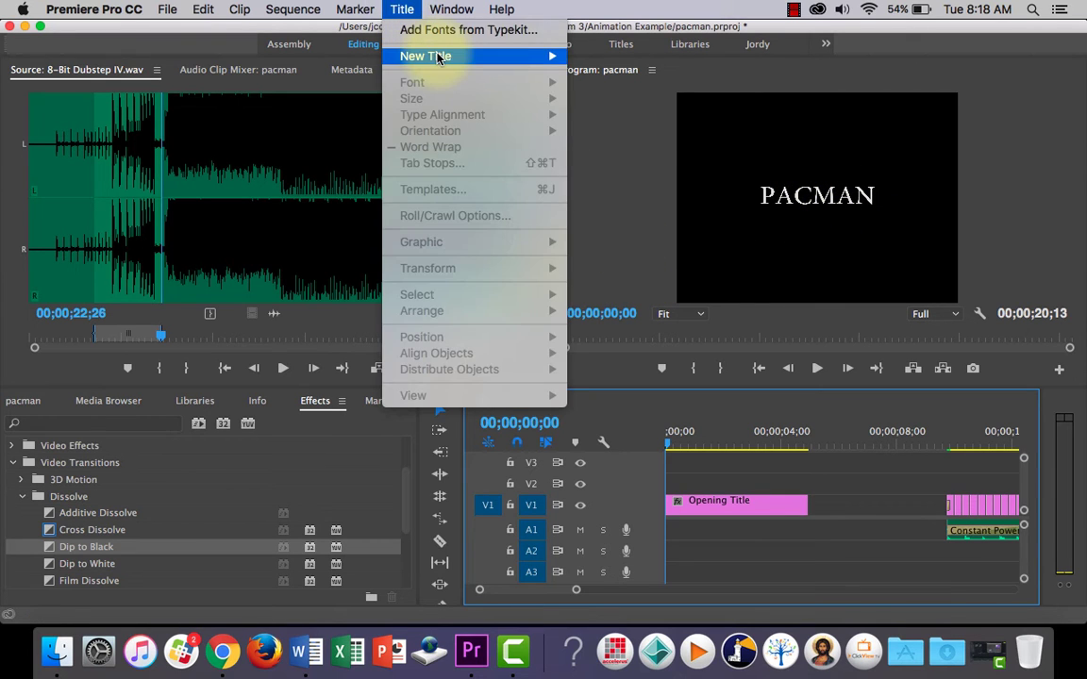
mouse_move(529, 56)
left_click(637, 56)
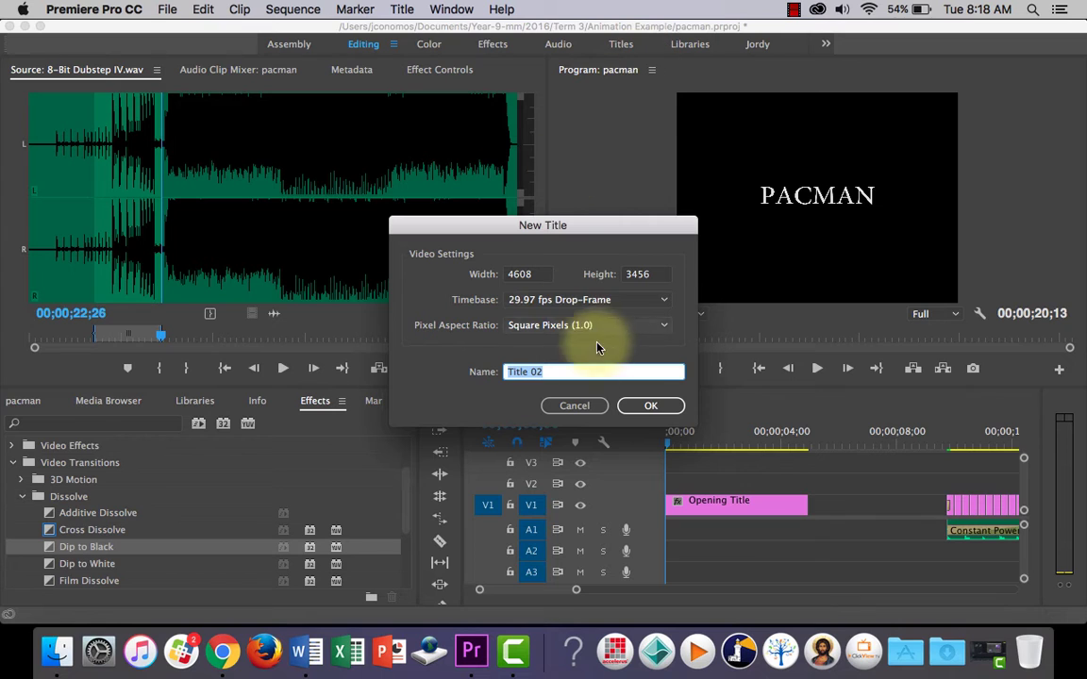
left_click(646, 406)
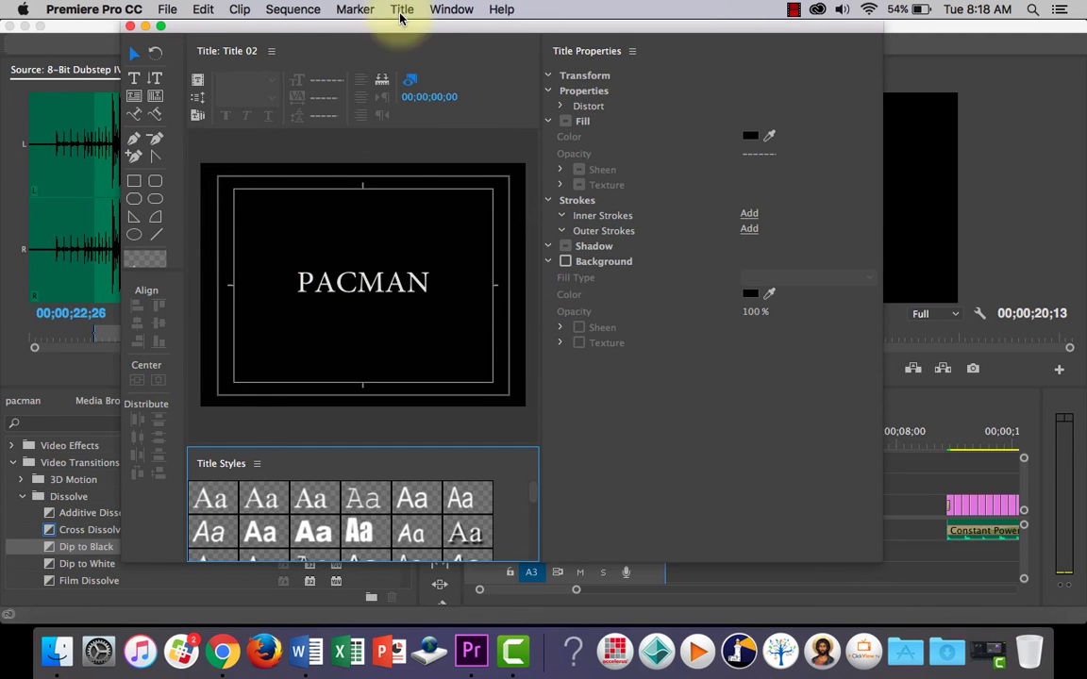
Reposition the title editor and hide the background video on the new title's canvas
left_click_drag(412, 31, 437, 34)
left_click(421, 279)
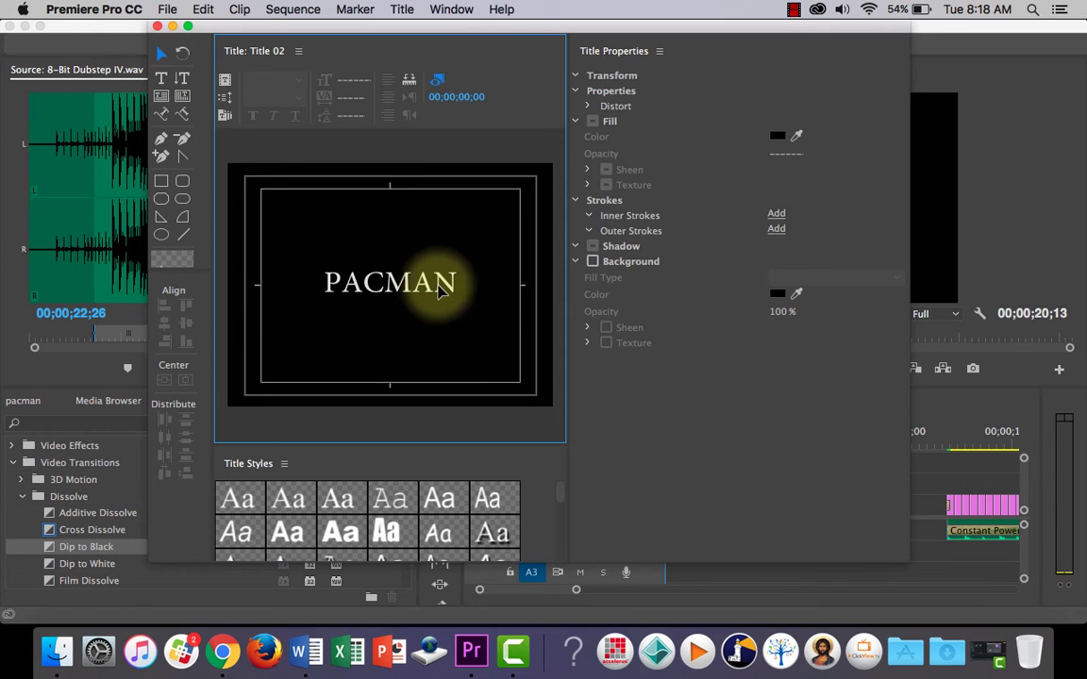
left_click(438, 85)
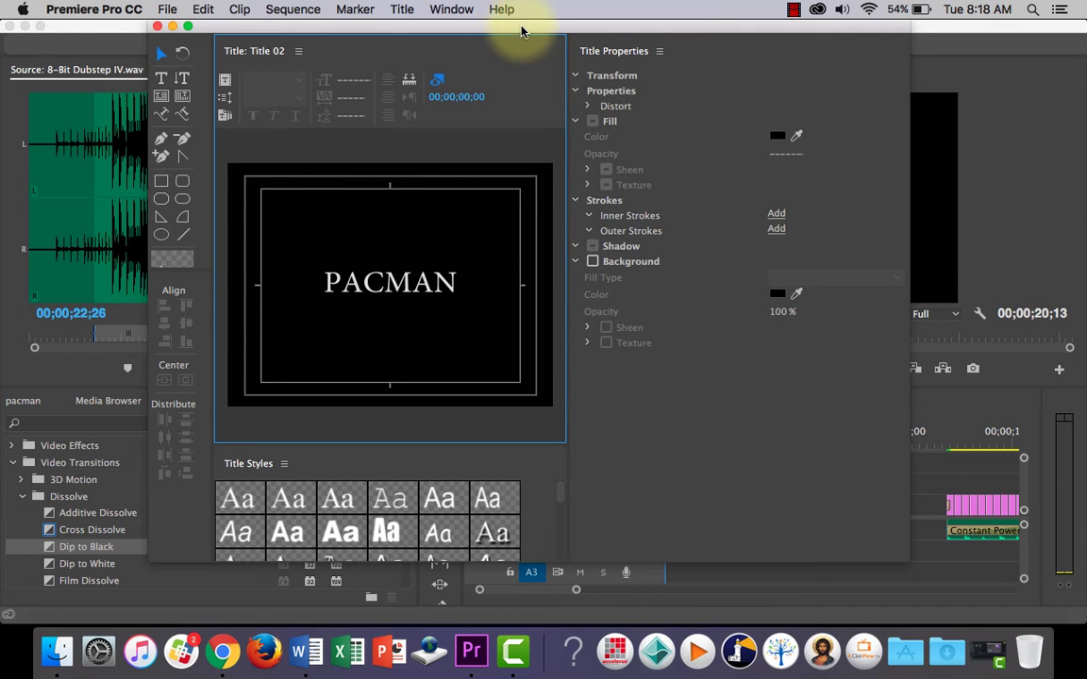
left_click_drag(521, 31, 478, 26)
left_click(425, 144)
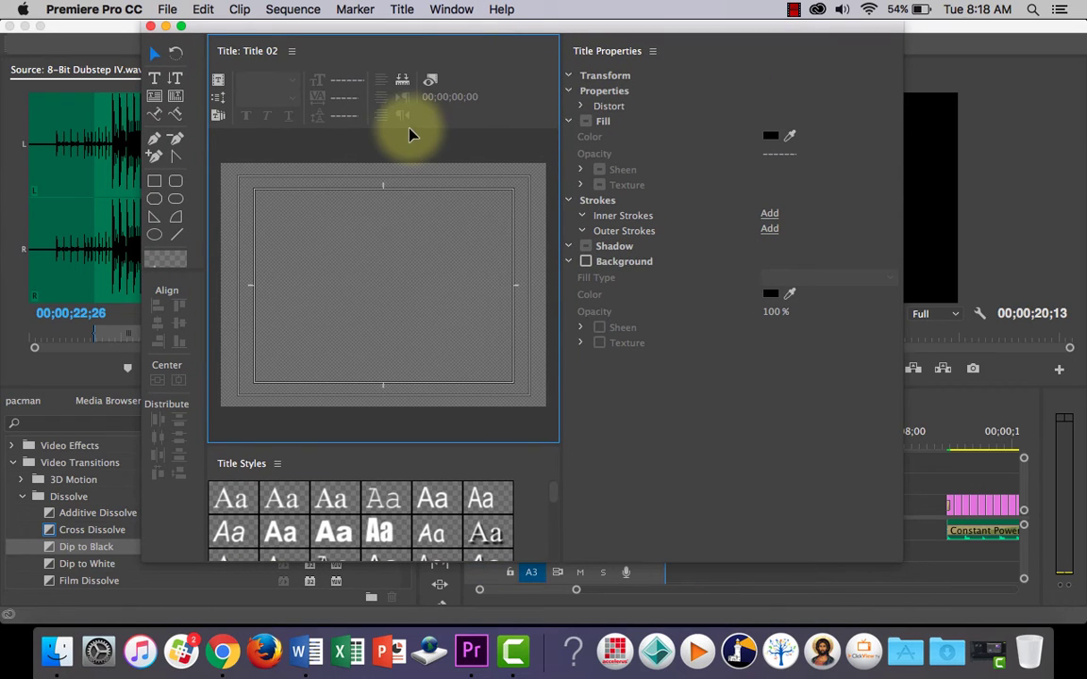
Add the text REVENGE to the title at font size 537 and centre it vertically and horizontally on the canvas
left_click(155, 77)
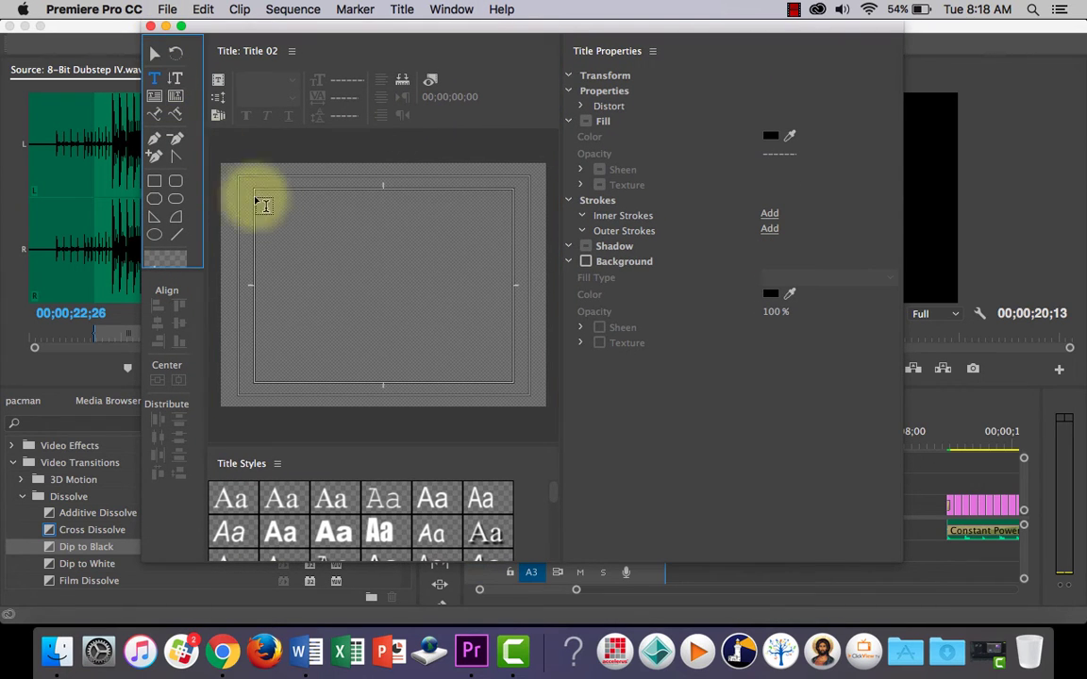
left_click(312, 273)
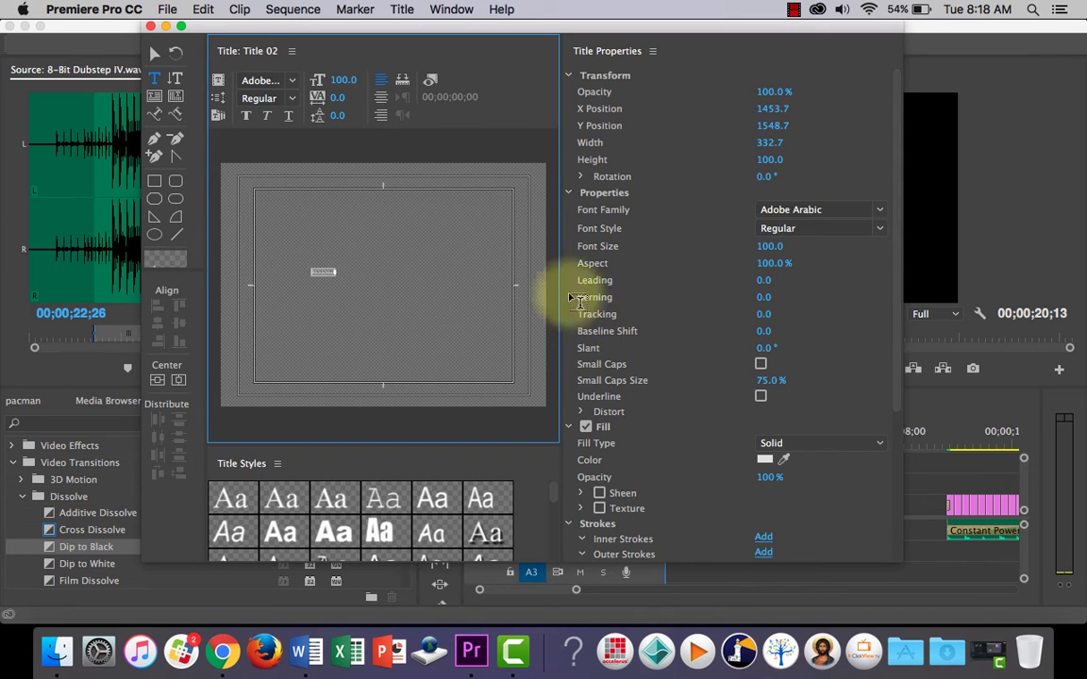
left_click_drag(343, 80, 424, 80)
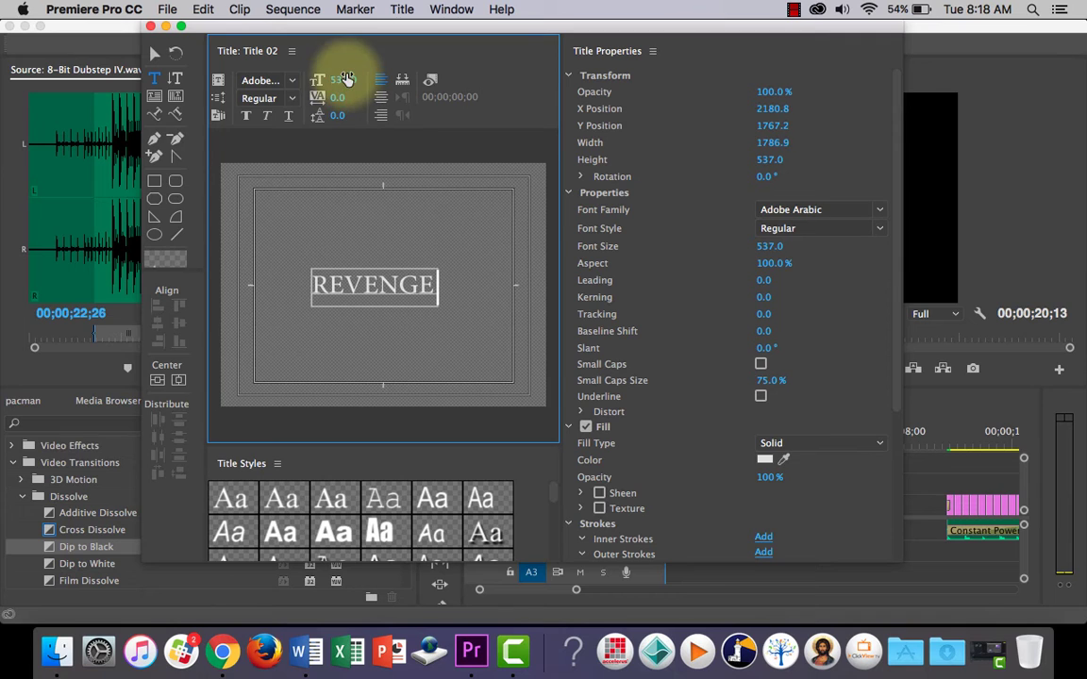
left_click(157, 380)
left_click(179, 382)
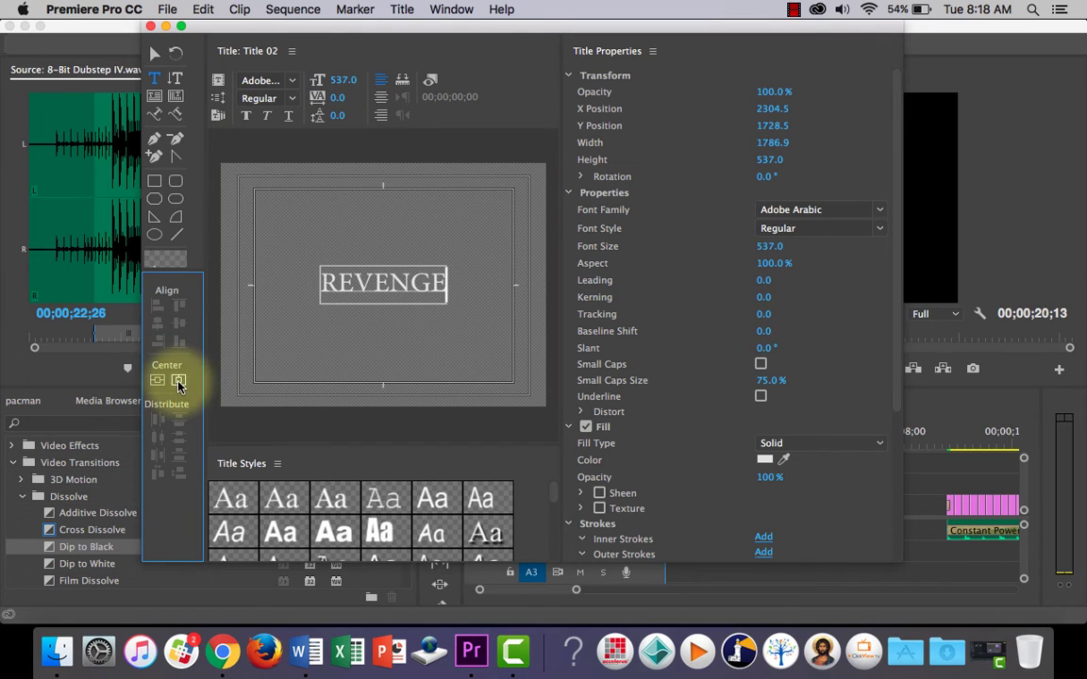
Close the title editor and place Title 02 from the project on track V2, starting where the Opening Title ends
left_click(150, 28)
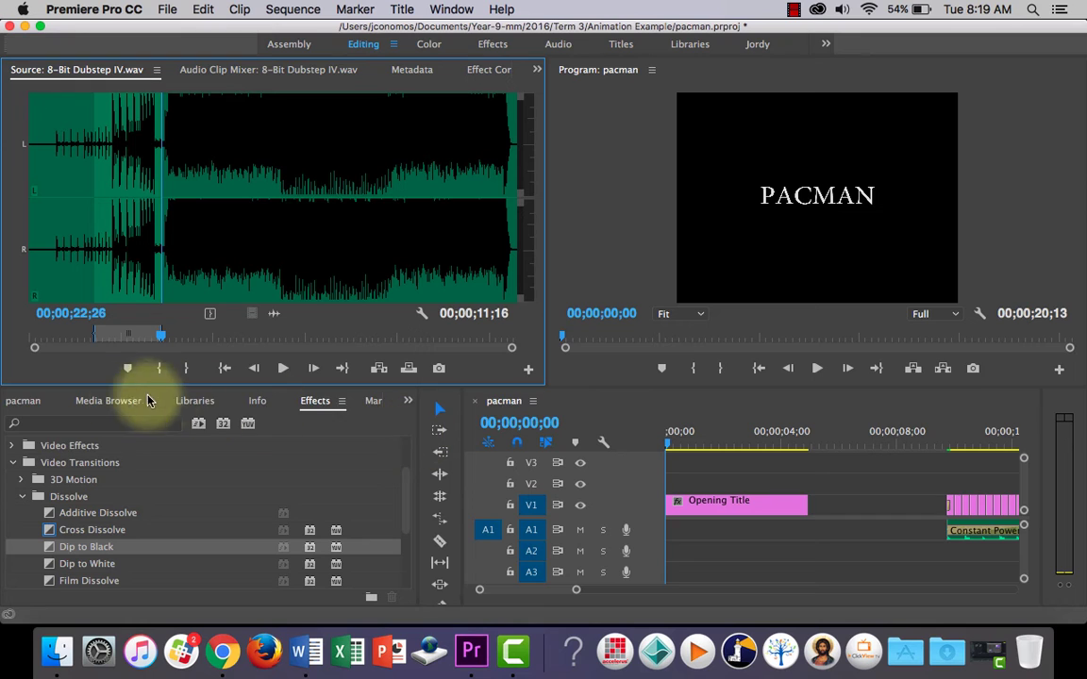
left_click(408, 400)
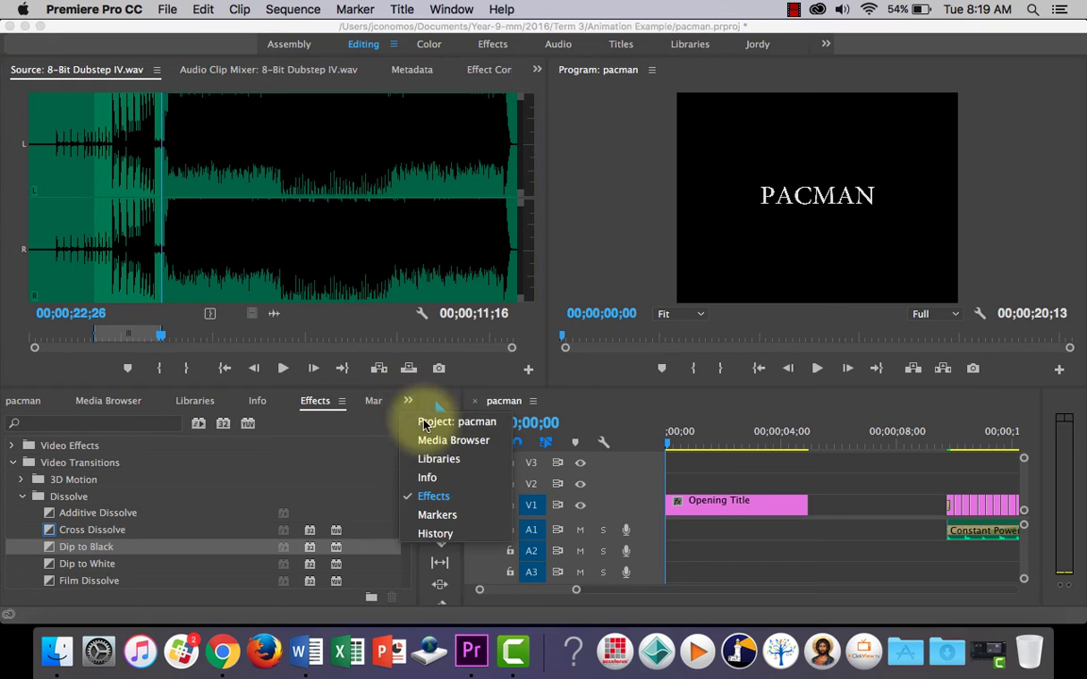
left_click(422, 424)
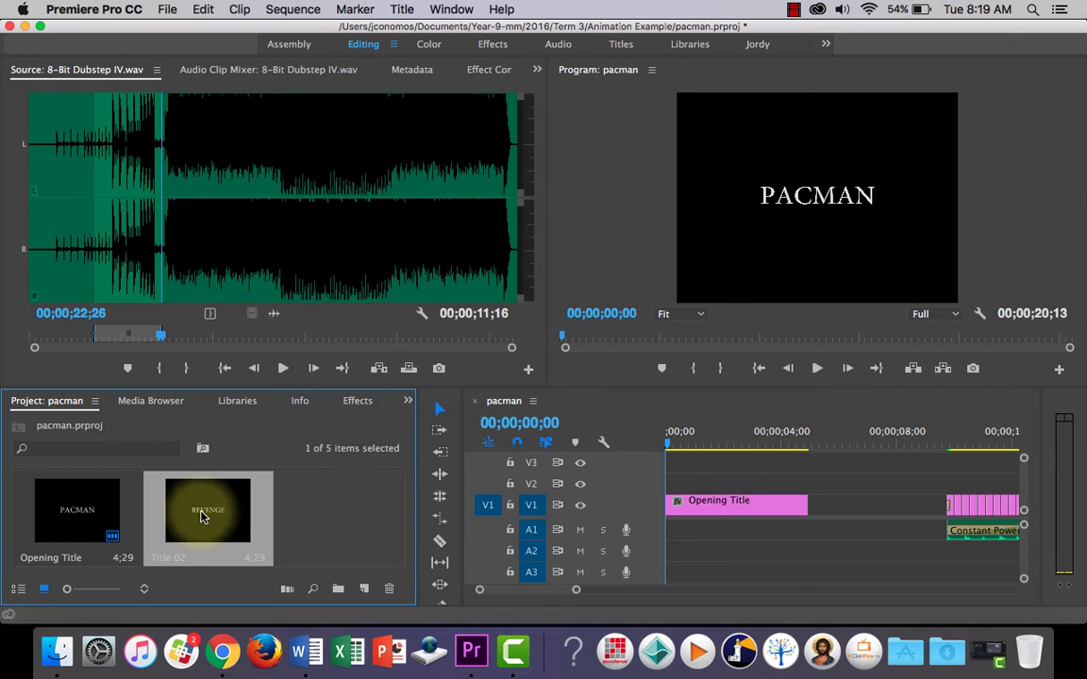
left_click_drag(200, 517, 807, 488)
Play back the cut from Opening Title to Title 02 to check the transition between the two titles
left_click(679, 441)
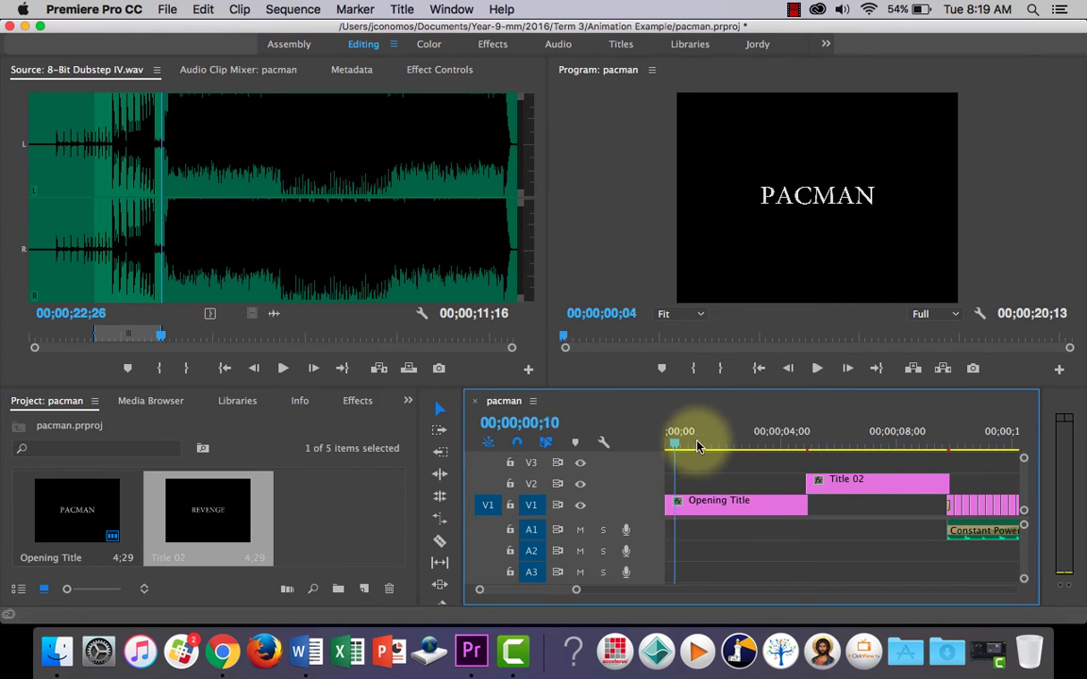
left_click_drag(698, 445, 788, 444)
left_click(813, 369)
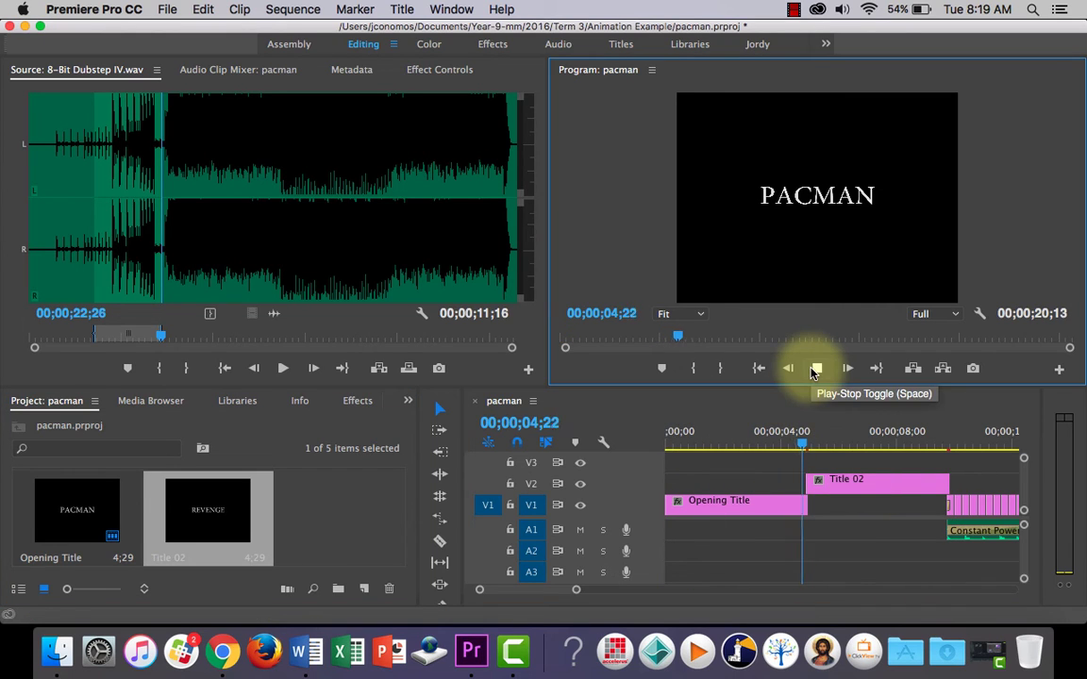
left_click(816, 369)
Open Title 02 and the Opening Title from the timeline in the title editor in turn, closing each without changes
left_click(891, 480)
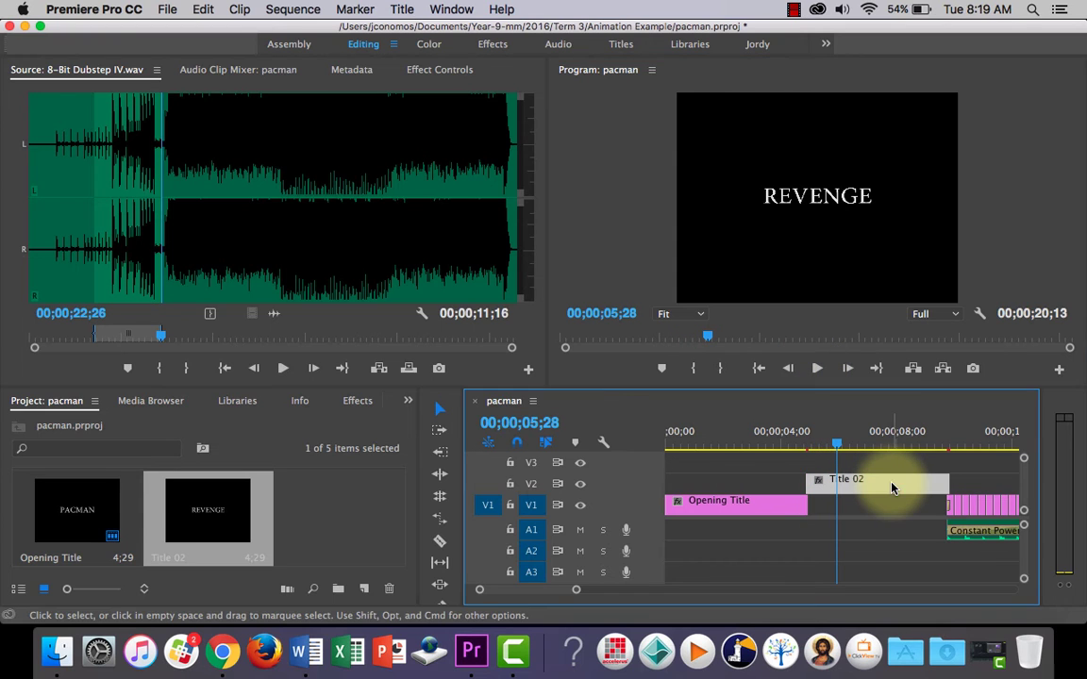
double_click(904, 487)
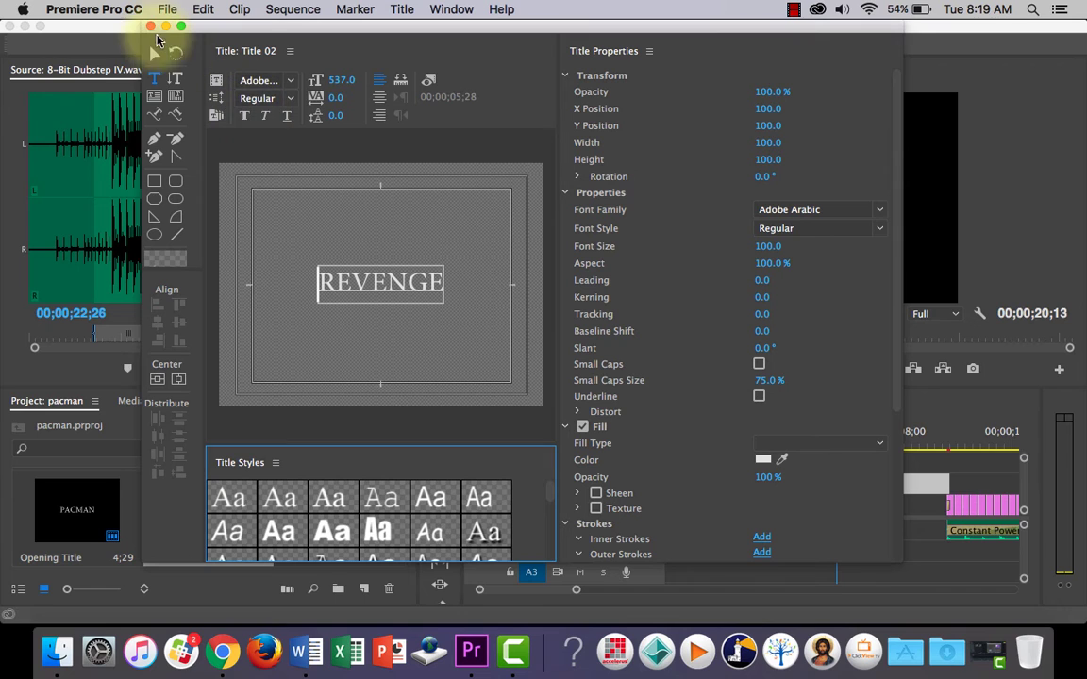
left_click(151, 28)
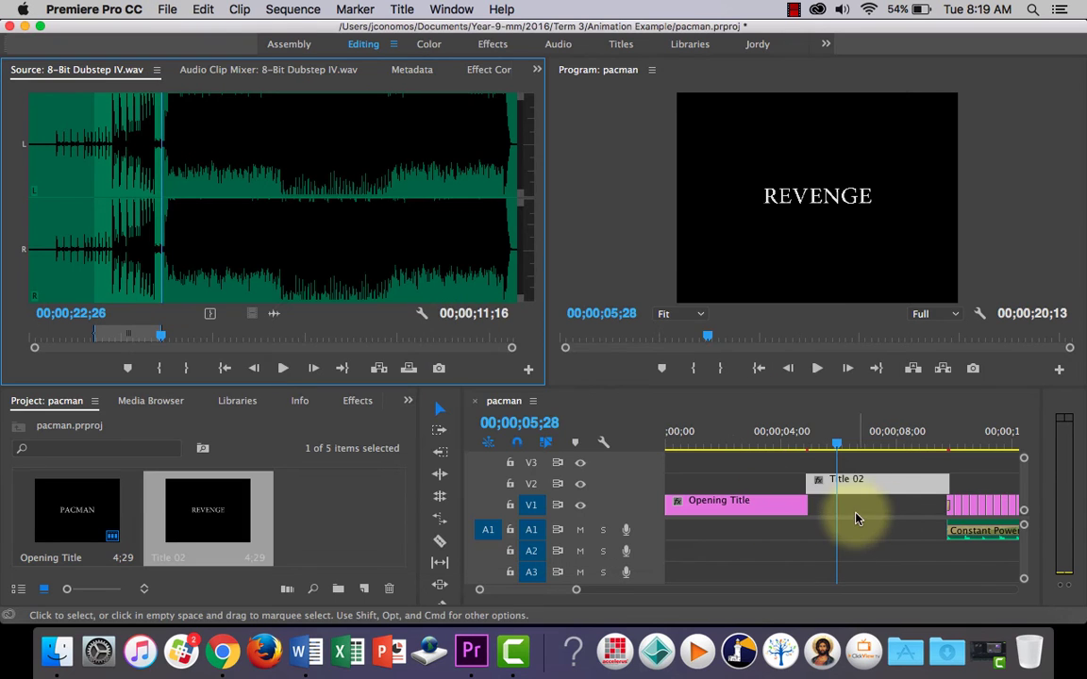
left_click(769, 461)
double_click(748, 504)
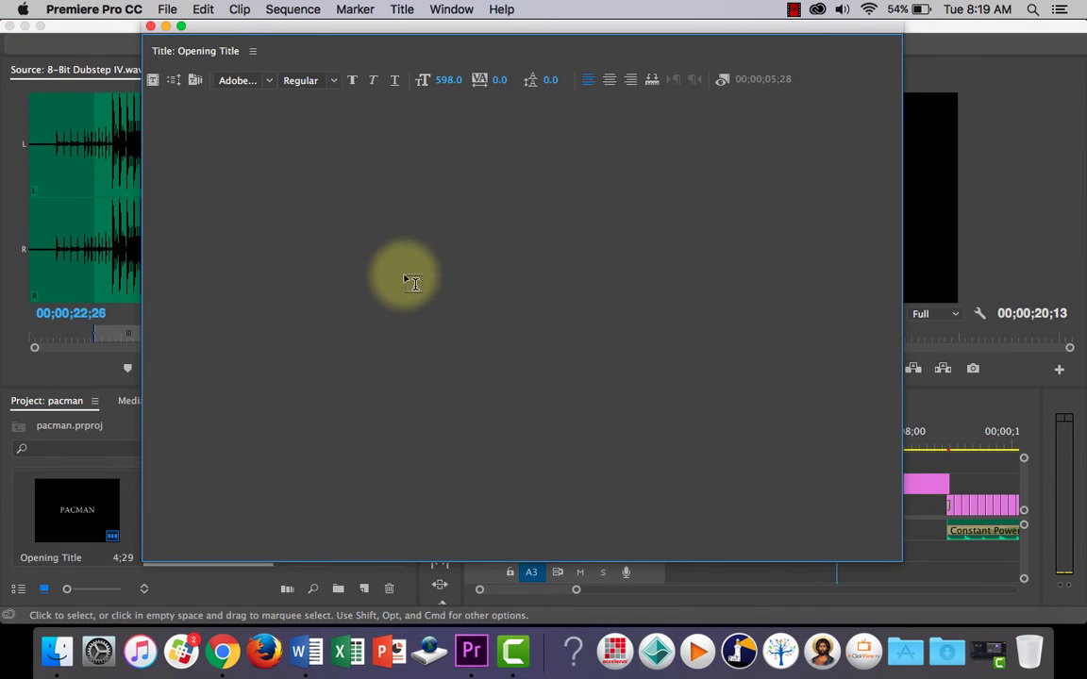
left_click(151, 28)
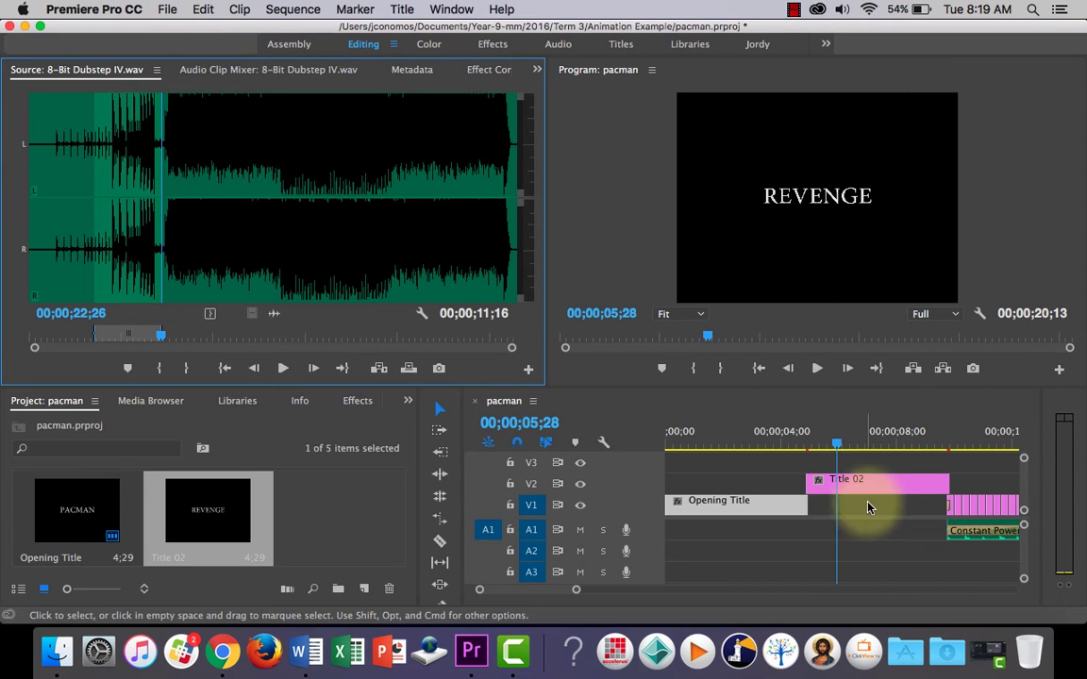
Shift the animation and audio clips later and move Title 02 down to track V1, leaving short gaps before and after it
left_click_drag(971, 507, 1038, 507)
mouse_move(904, 483)
left_mouse_down()
mouse_move(921, 485)
mouse_move(921, 504)
mouse_move(897, 502)
left_mouse_up()
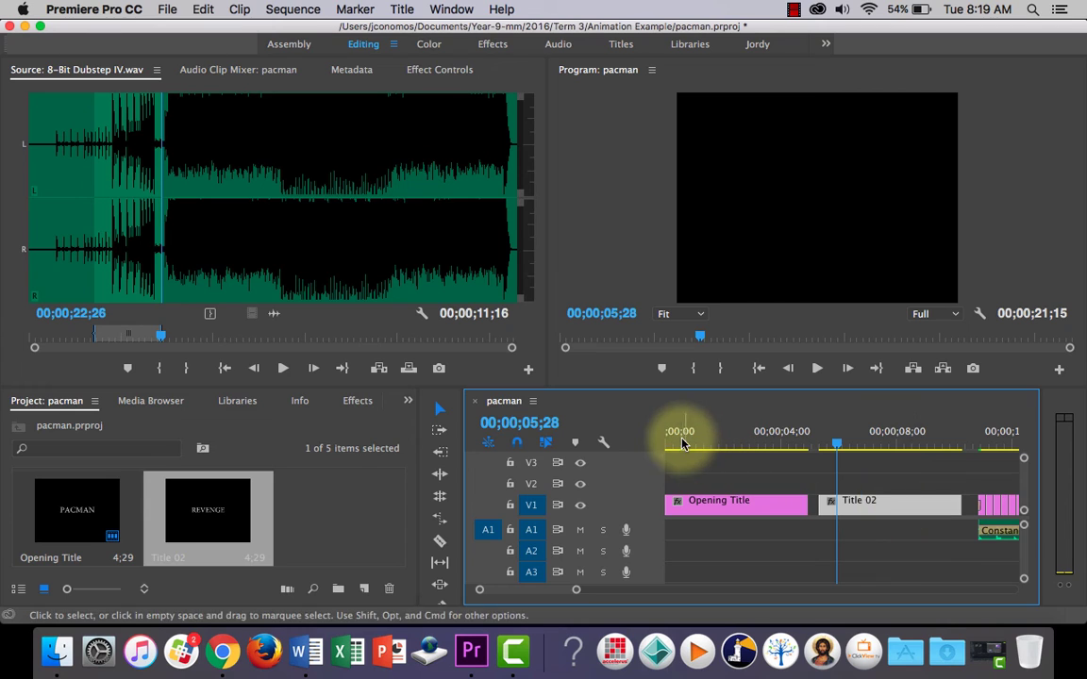
Play back the sequence from within the Opening Title through Title 02 into the start of the animation
left_click_drag(682, 443, 756, 444)
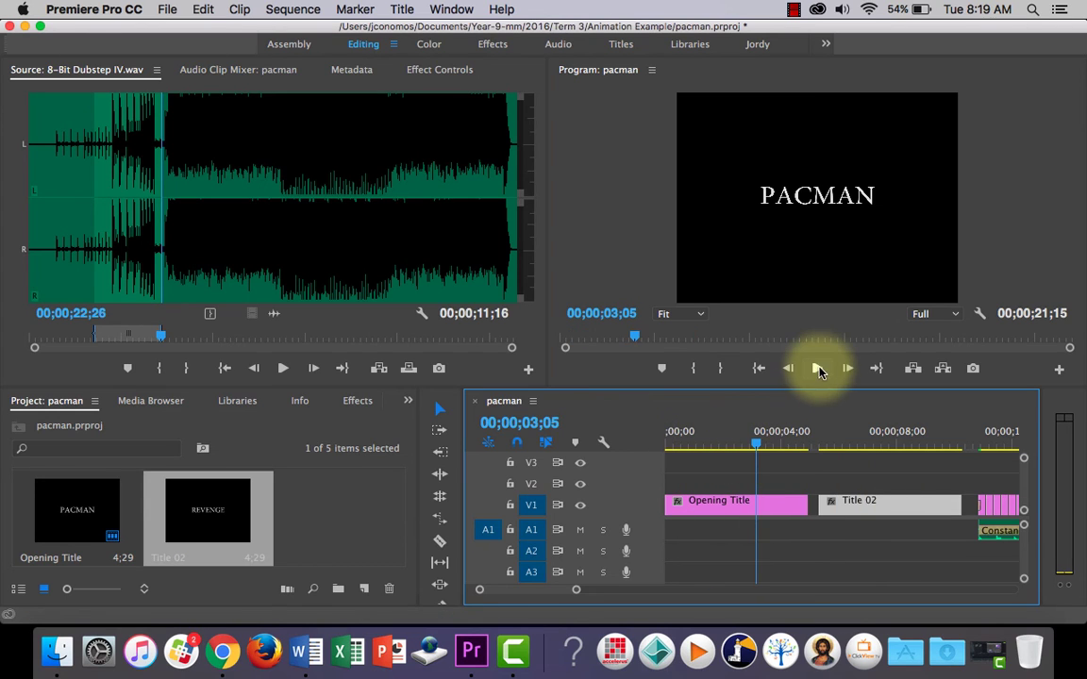
left_click(818, 369)
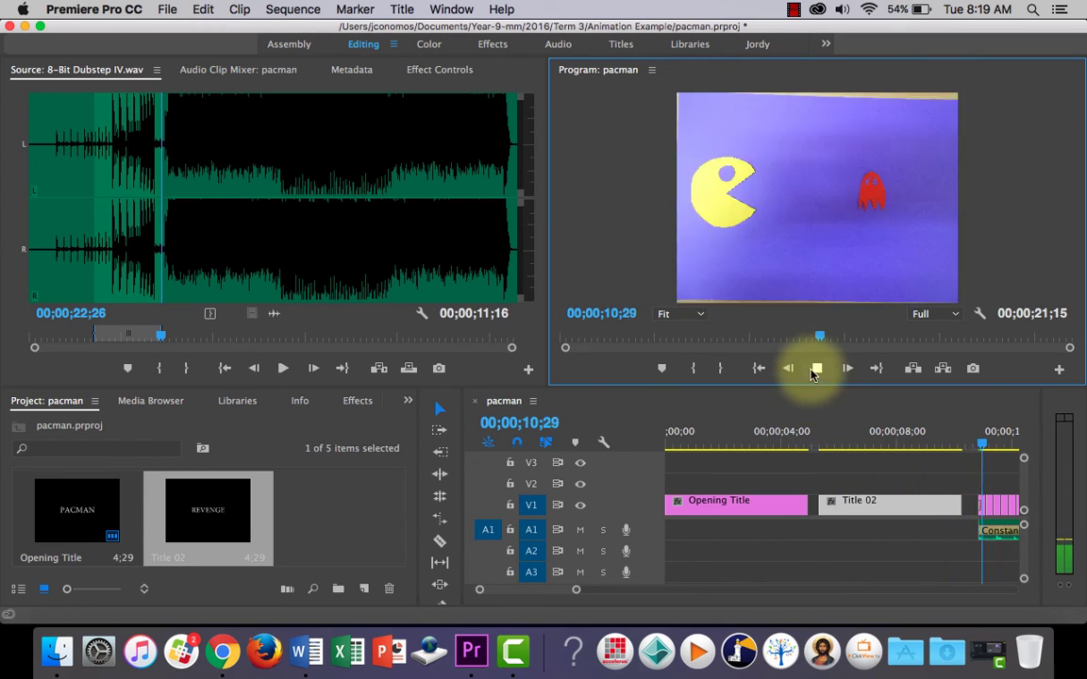
left_click(817, 368)
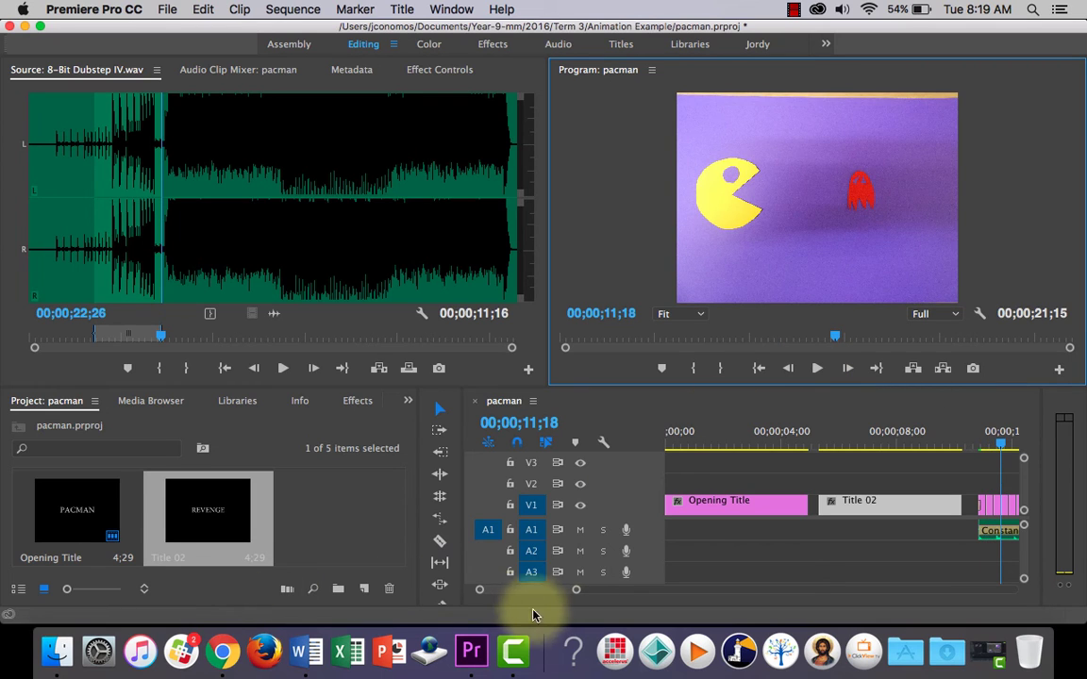
left_click_drag(534, 593, 548, 591)
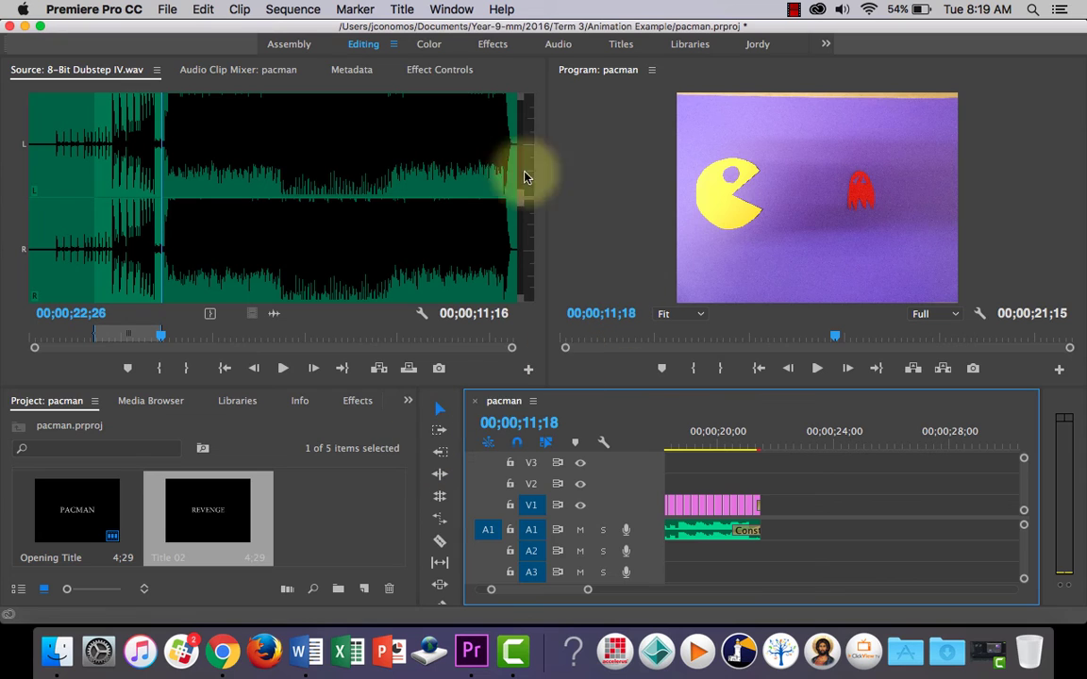
left_click(404, 8)
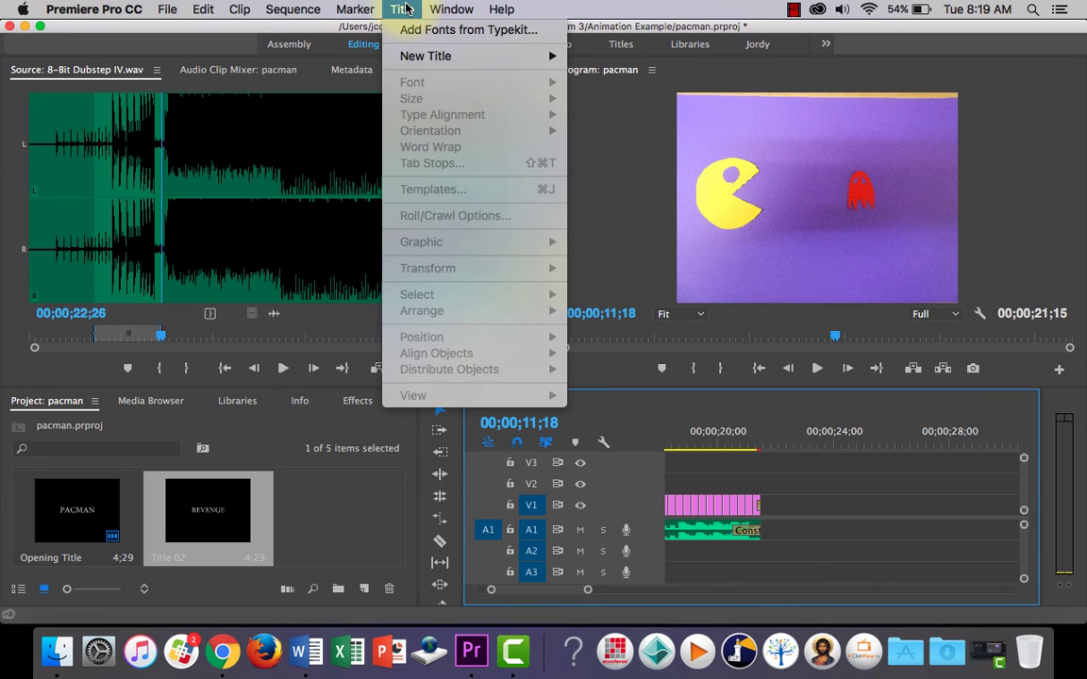
left_click(406, 8)
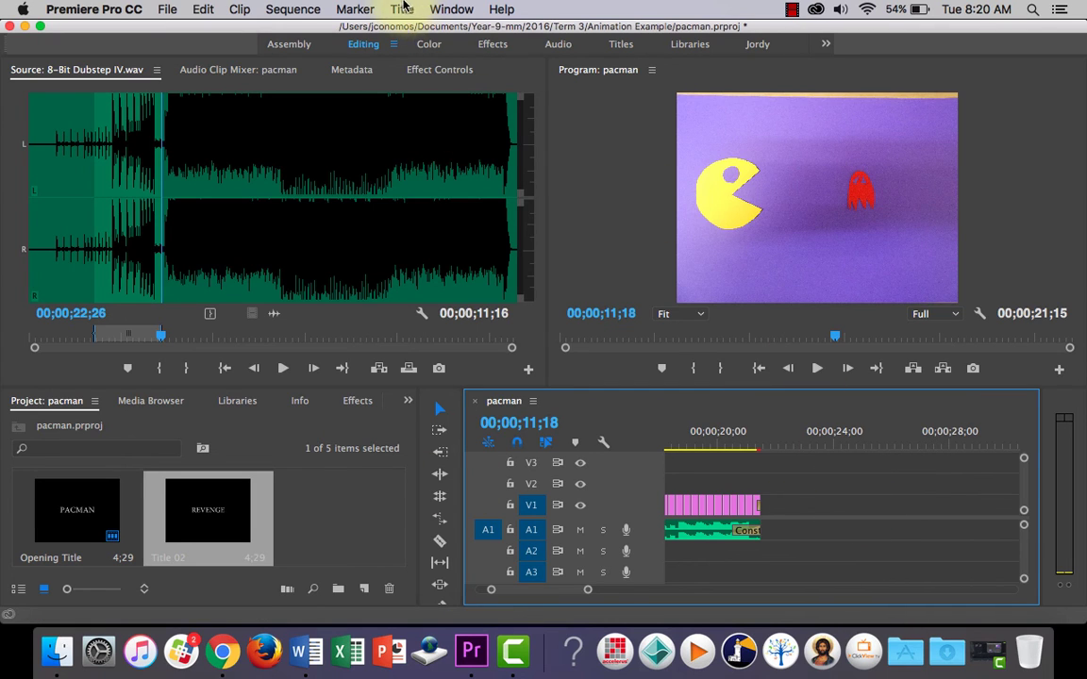
left_click(403, 9)
mouse_move(528, 55)
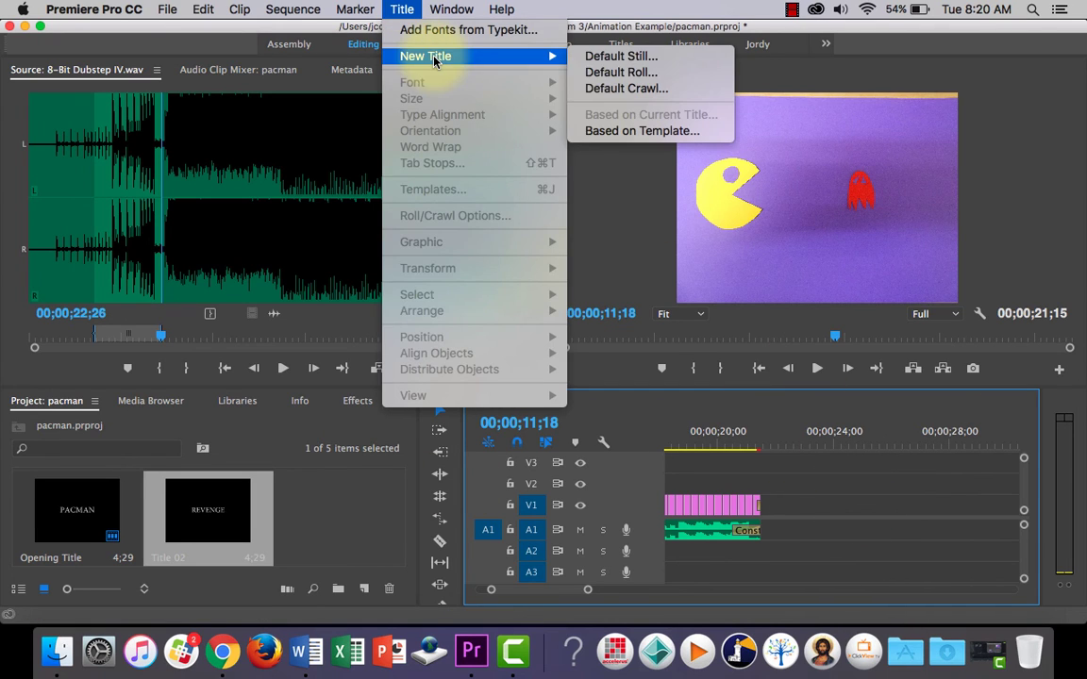
left_click(577, 58)
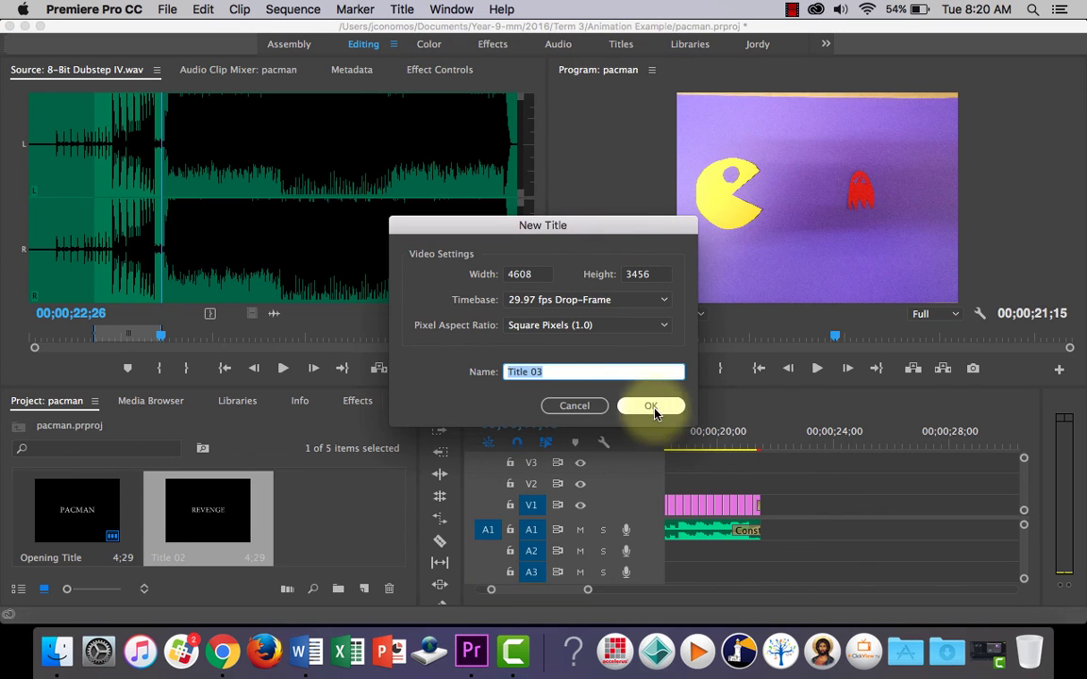
left_click(591, 406)
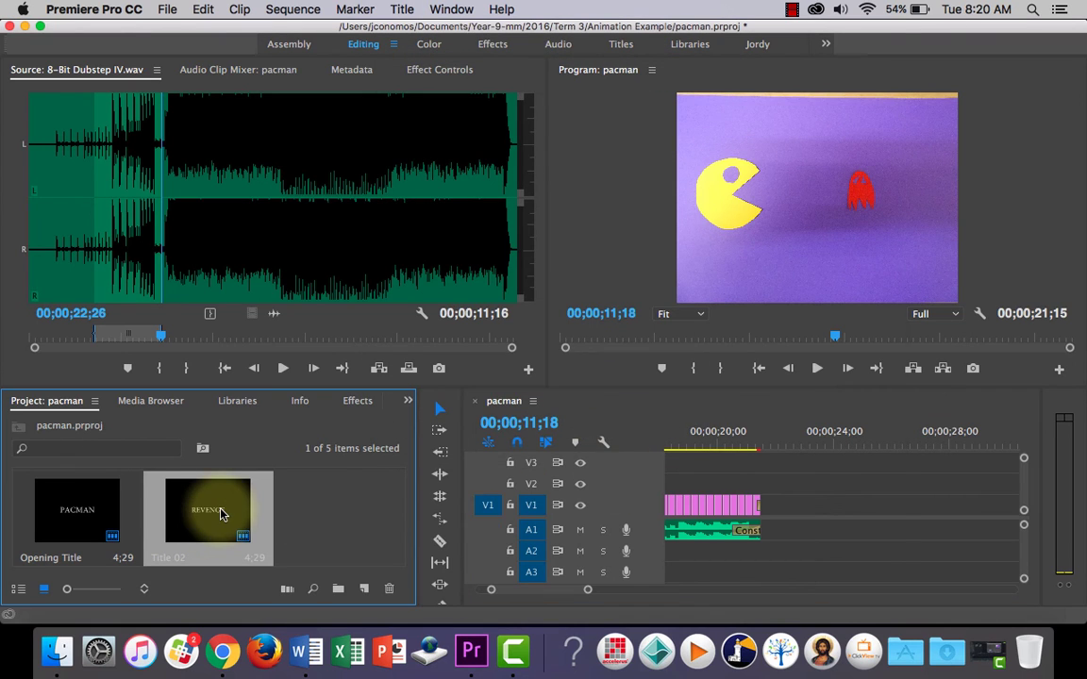
Open Title 02 from the project, inspect its Roll/Crawl Options without changing them, and close the title editor
double_click(213, 512)
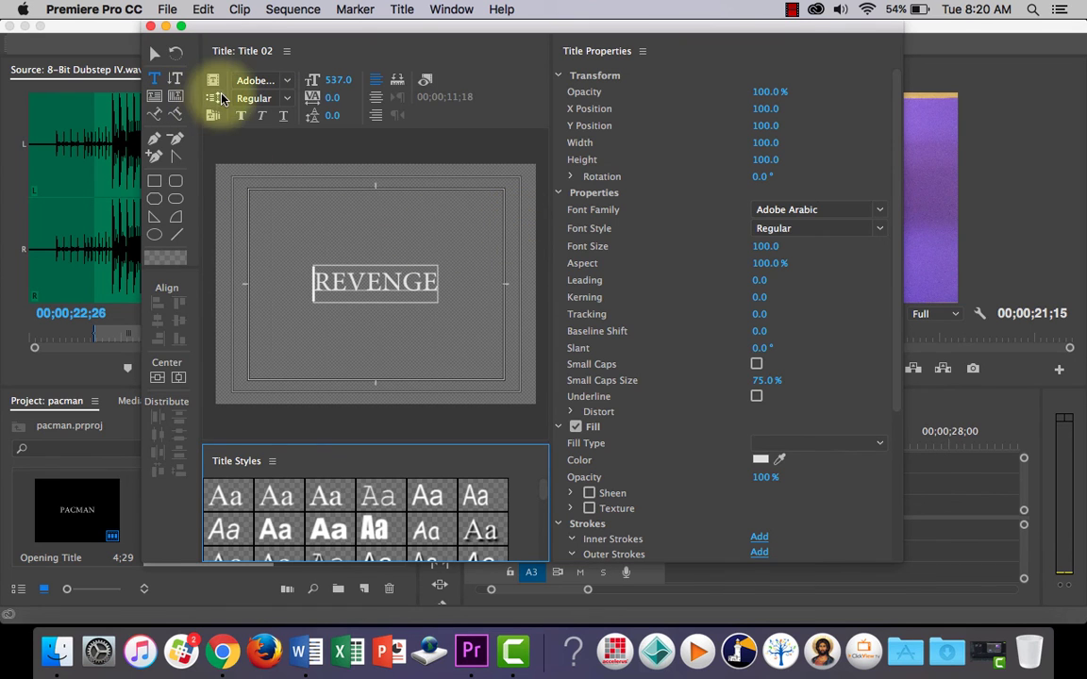
left_click(215, 102)
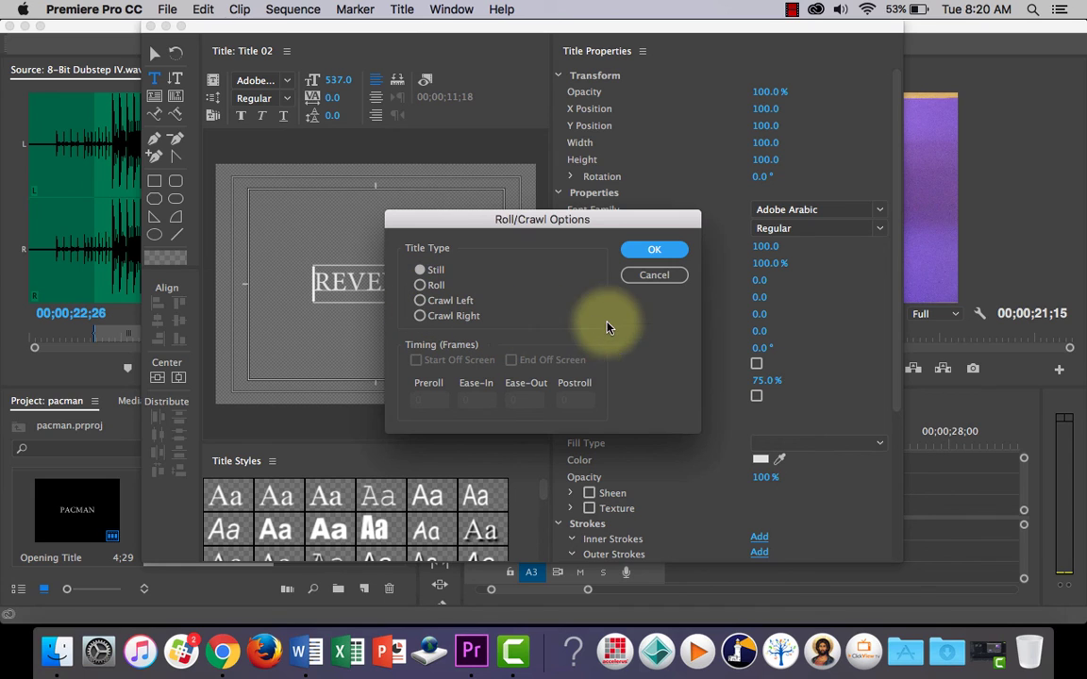
left_click(655, 276)
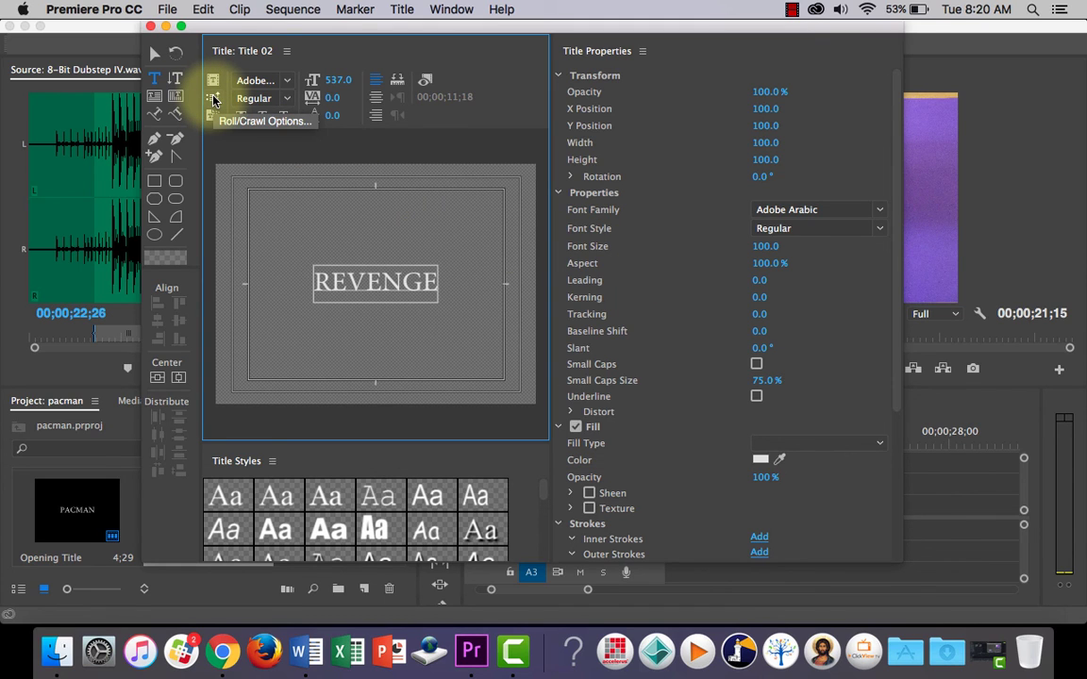
left_click(151, 27)
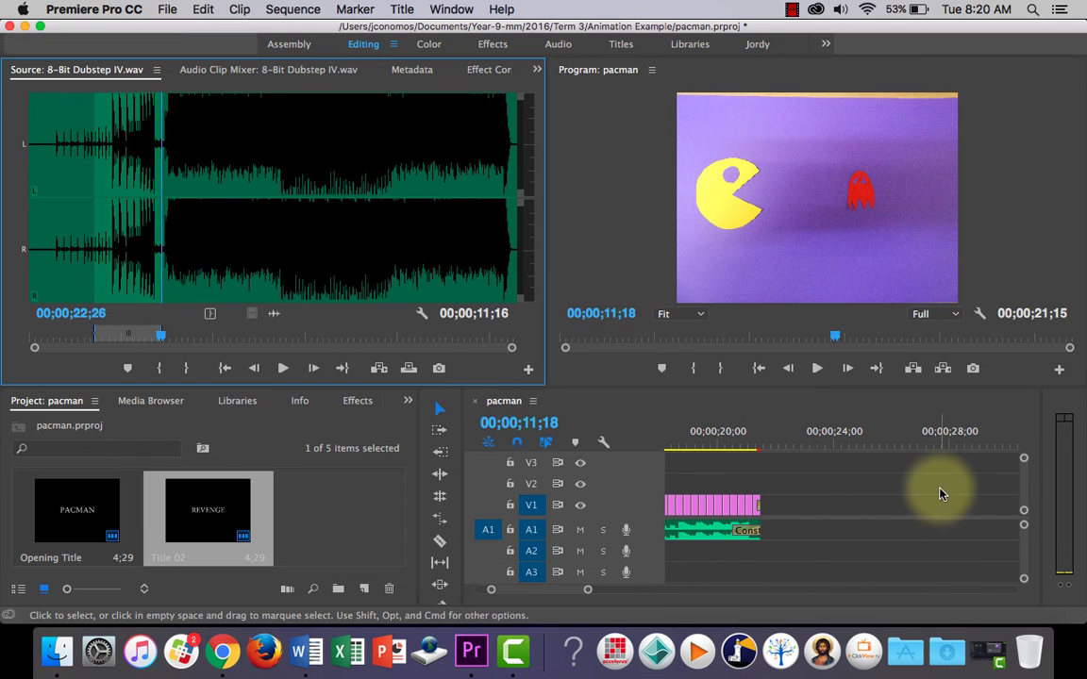
left_click(796, 11)
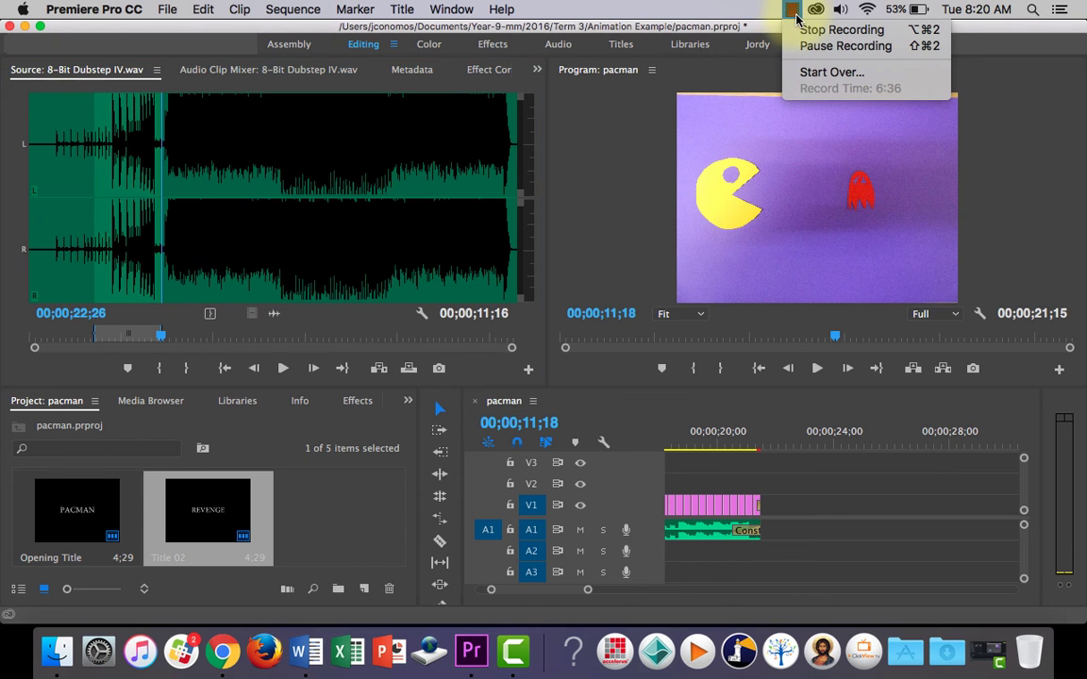